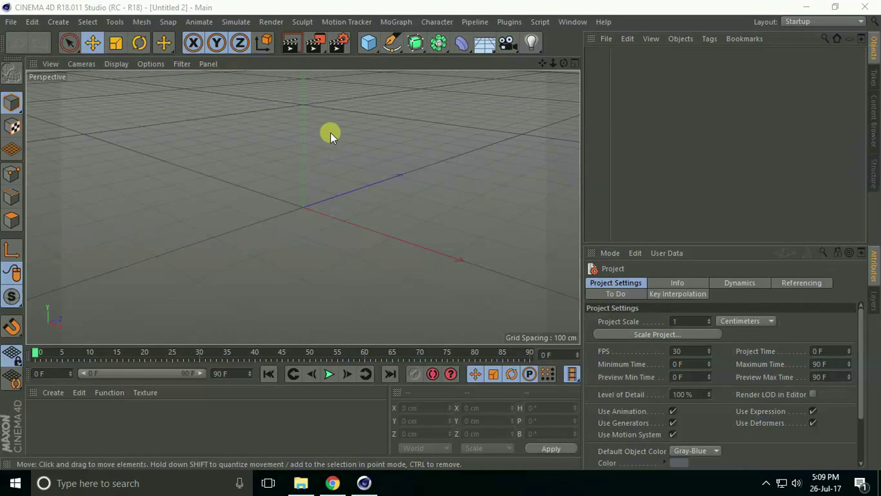
# Add a cube and make it an editable polygon object.
pyautogui.click(368, 42)
pyautogui.click(475, 54)
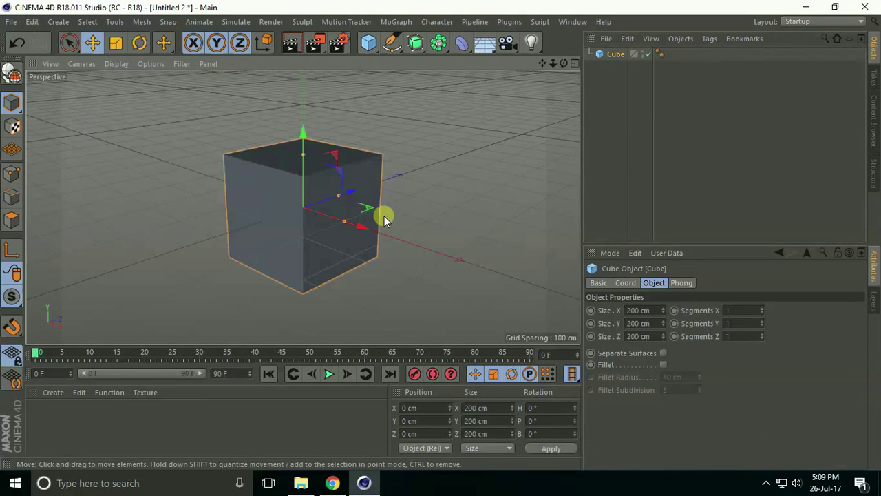
pyautogui.click(11, 72)
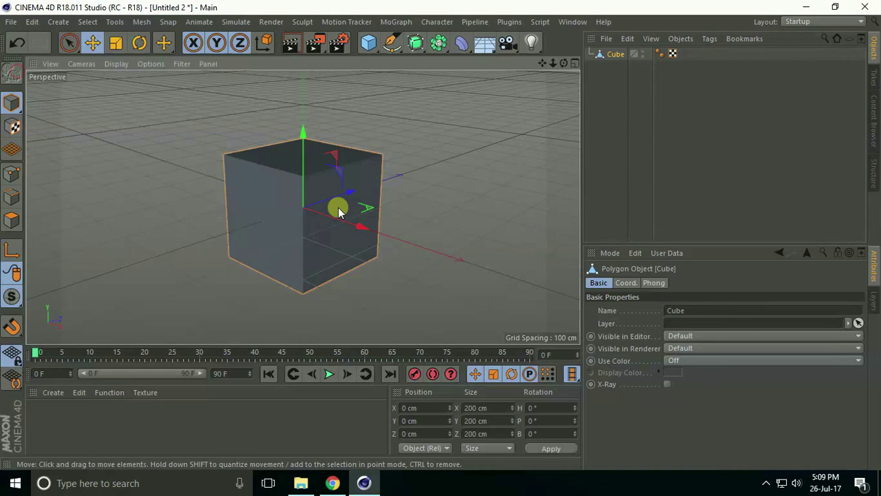
pyautogui.keyDown('alt'); pyautogui.moveTo(338, 211); pyautogui.dragTo(285, 216); pyautogui.keyUp('alt')
# Scale the cube into a 763 by 414 cm wall, 7 cm deep, and add another cube.
pyautogui.click(116, 42)
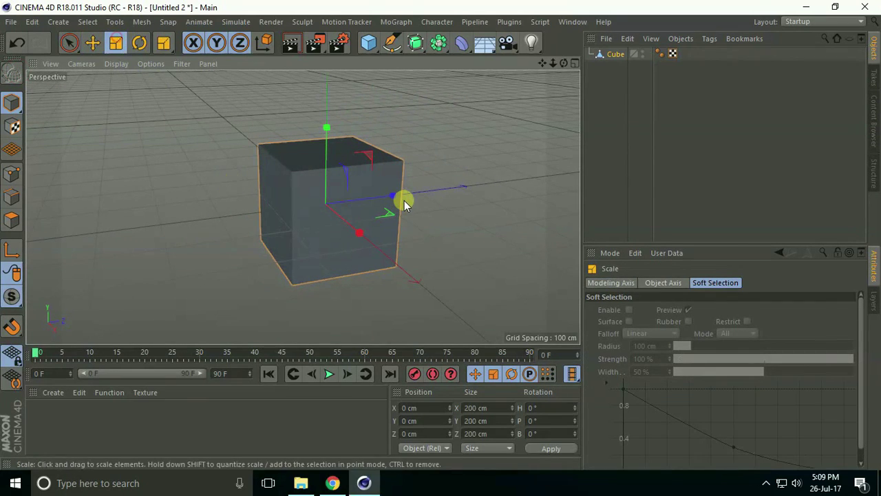
pyautogui.moveTo(405, 201); pyautogui.dragTo(330, 209)
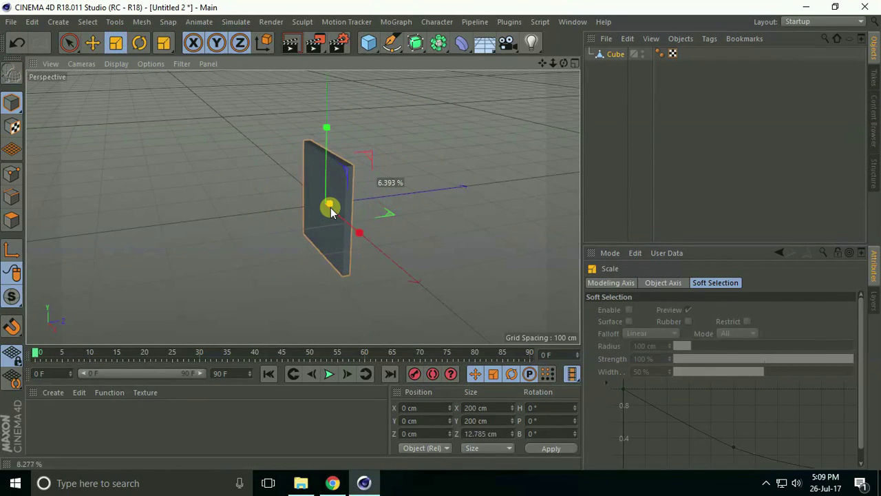
pyautogui.moveTo(330, 207); pyautogui.dragTo(329, 208)
pyautogui.moveTo(328, 207)
pyautogui.keyDown('alt'); pyautogui.mouseDown()
pyautogui.moveTo(354, 213)
pyautogui.moveTo(468, 181)
pyautogui.mouseUp(); pyautogui.keyUp('alt')
pyautogui.moveTo(363, 164); pyautogui.dragTo(417, 126)
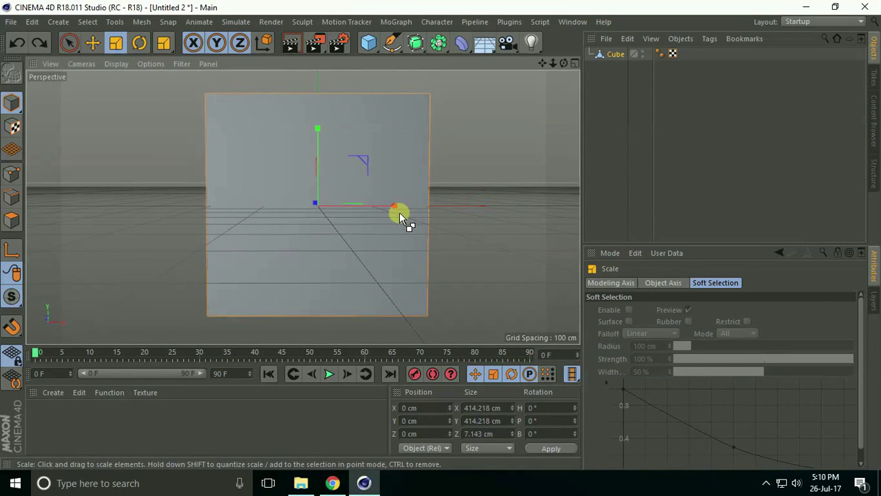
pyautogui.moveTo(395, 206)
pyautogui.mouseDown()
pyautogui.moveTo(459, 206)
pyautogui.moveTo(406, 253)
pyautogui.mouseUp()
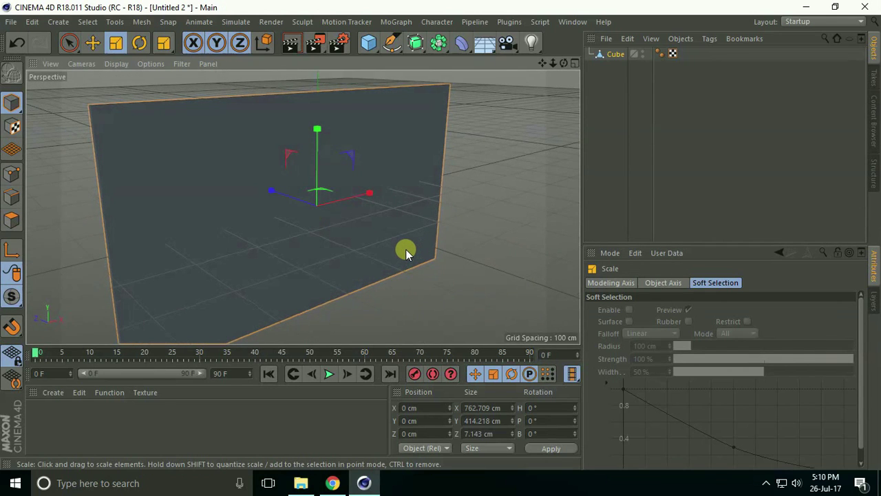
pyautogui.moveTo(369, 43); pyautogui.dragTo(478, 62)
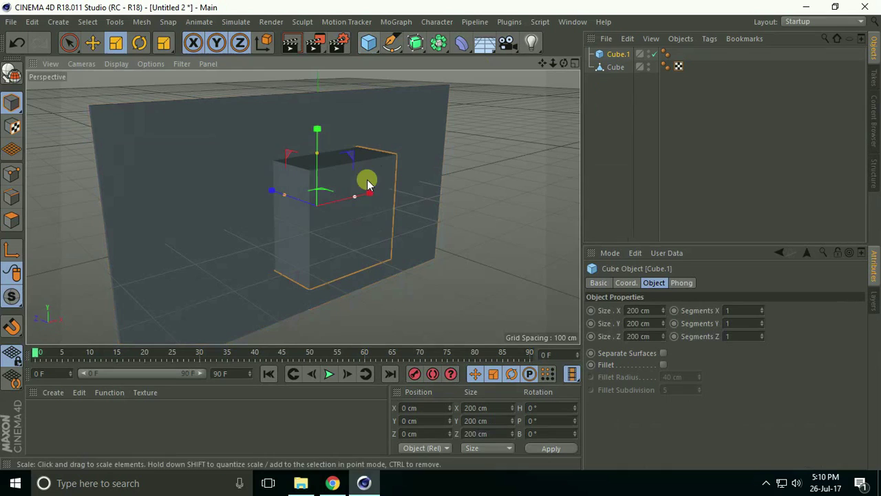
# Move the second cube about 164 cm forward, make it editable and shrink it to about 23 cm.
pyautogui.keyDown('alt'); pyautogui.moveTo(365, 181); pyautogui.dragTo(303, 210); pyautogui.keyUp('alt')
pyautogui.click(91, 42)
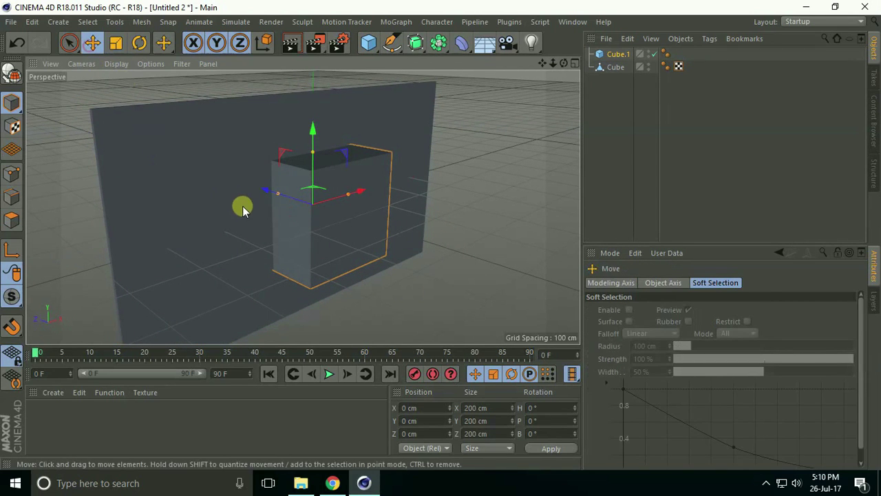
pyautogui.moveTo(264, 190); pyautogui.dragTo(295, 209)
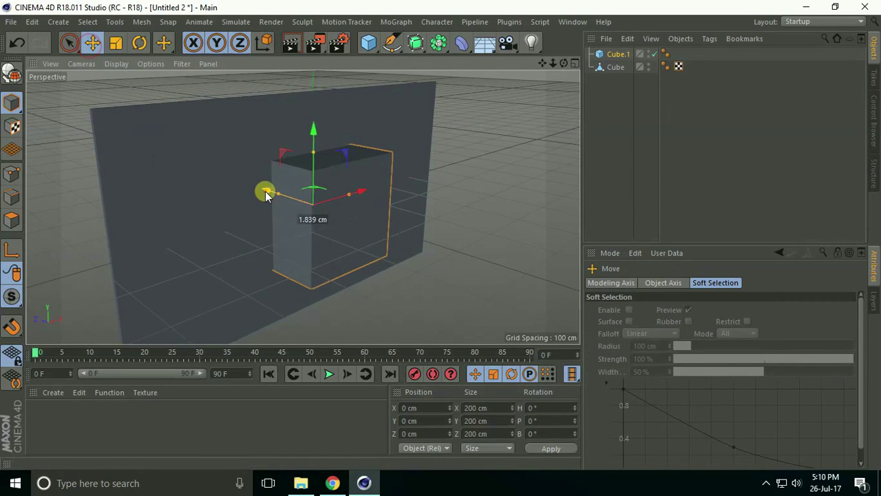
pyautogui.click(11, 73)
pyautogui.click(115, 42)
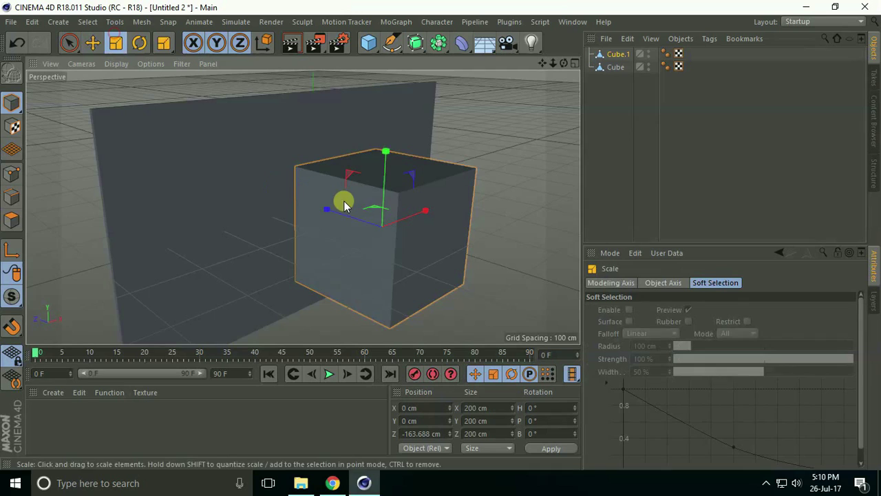
pyautogui.keyDown('alt'); pyautogui.moveTo(413, 181); pyautogui.dragTo(338, 228); pyautogui.keyUp('alt')
pyautogui.moveTo(426, 187)
pyautogui.mouseDown()
pyautogui.moveTo(441, 239)
pyautogui.moveTo(431, 186)
pyautogui.moveTo(375, 230)
pyautogui.moveTo(319, 220)
pyautogui.moveTo(333, 254)
pyautogui.mouseUp()
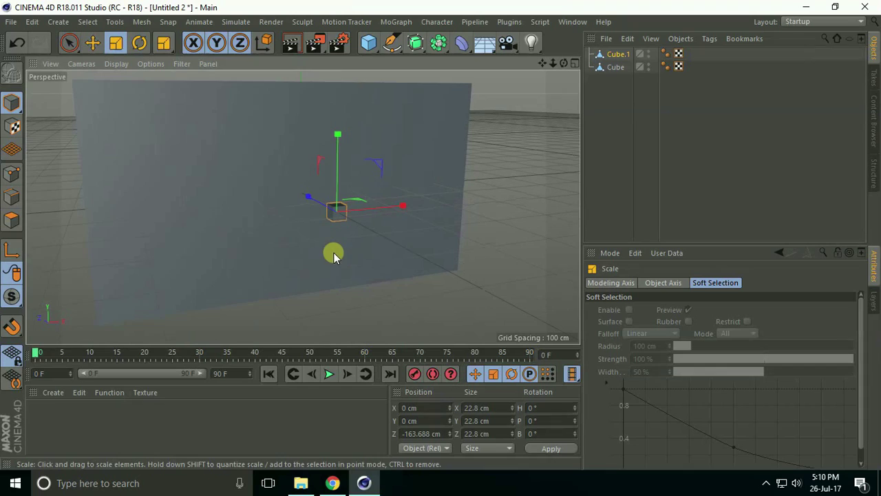
# Add a cylinder and move it onto the small cube in Top view.
pyautogui.click(369, 43)
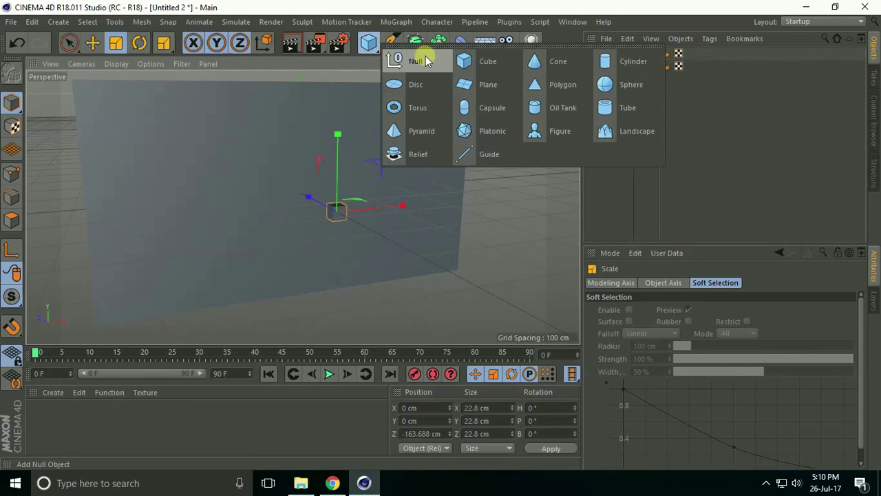
pyautogui.click(633, 62)
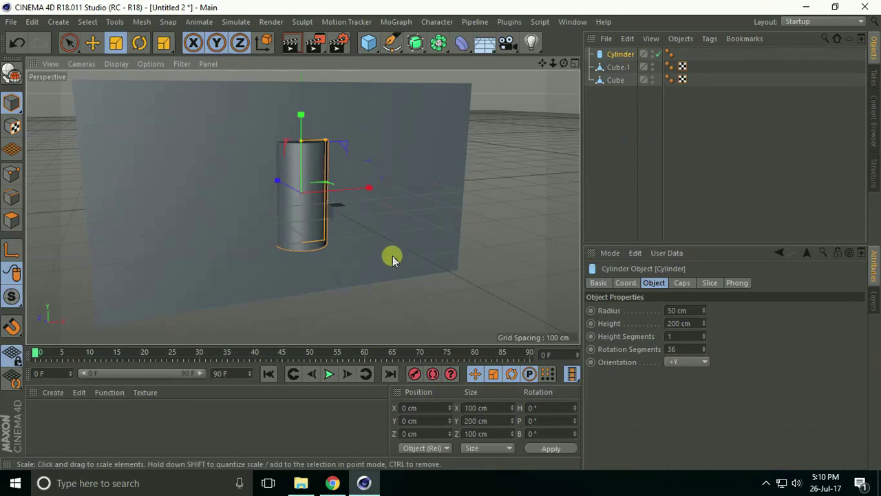
pyautogui.middleClick(307, 187)
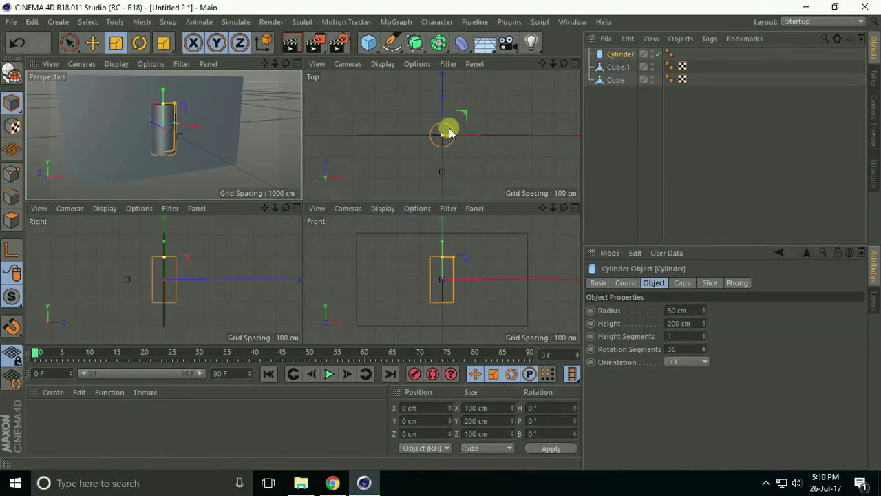
pyautogui.middleClick(380, 118)
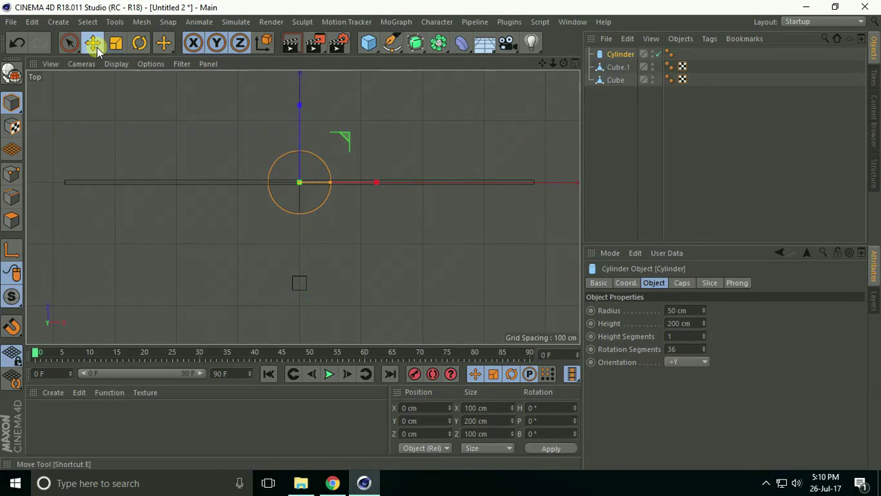
pyautogui.click(92, 43)
pyautogui.moveTo(300, 115); pyautogui.dragTo(293, 204)
# Enlarge the small cube Cube.1 slightly.
pyautogui.scroll(2, 289, 255)
pyautogui.scroll(2, 341, 293)
pyautogui.click(345, 278)
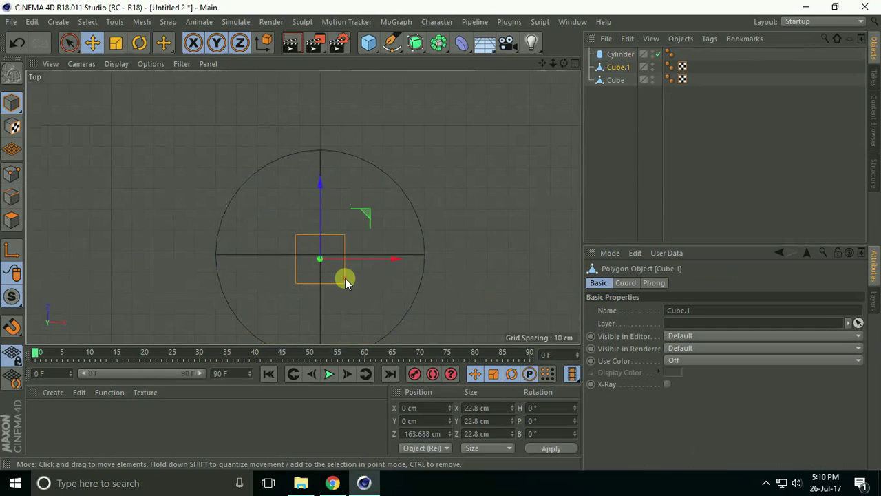
pyautogui.click(115, 49)
pyautogui.moveTo(365, 213); pyautogui.dragTo(484, 157)
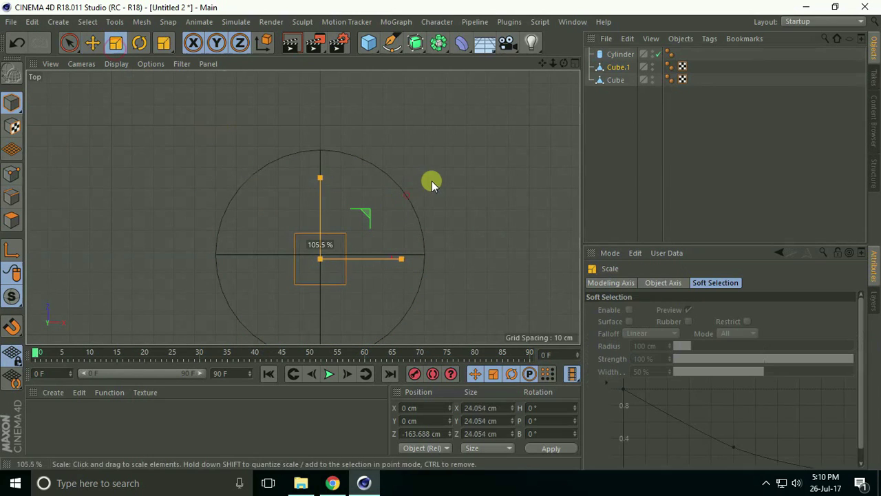
# Shrink the cylinder to about 18.5 cm across and centre it inside the cube.
pyautogui.click(92, 46)
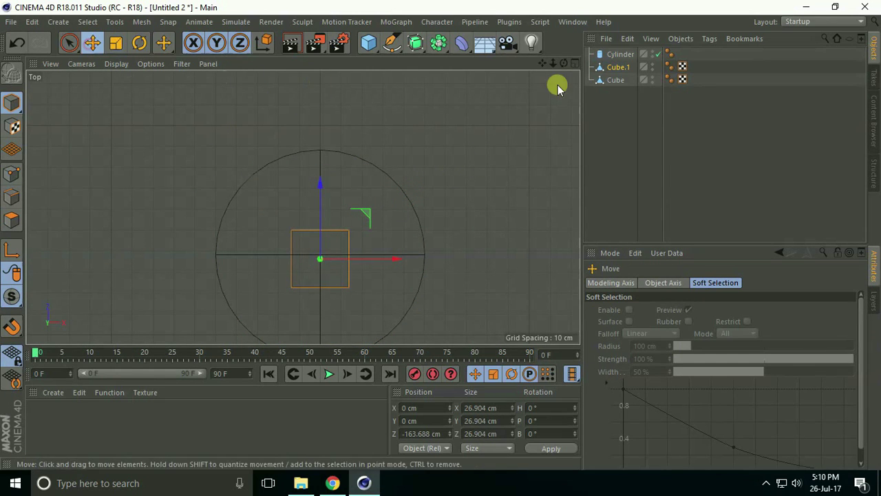
pyautogui.click(618, 54)
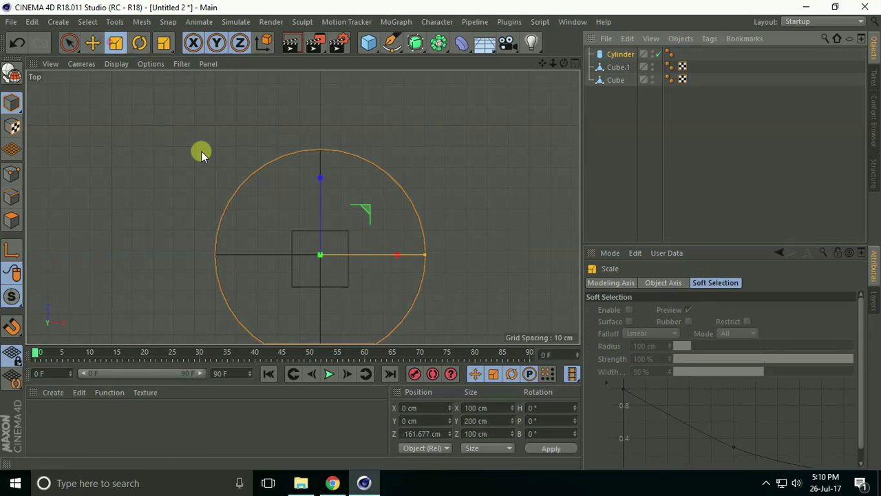
pyautogui.press('t')
pyautogui.press('c')
pyautogui.hotkey('ctrl', 'z')
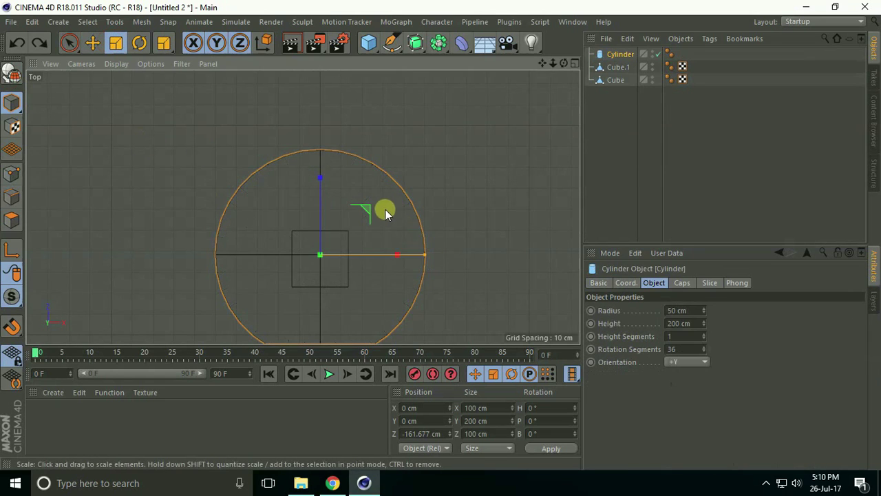
pyautogui.moveTo(385, 209); pyautogui.dragTo(441, 234)
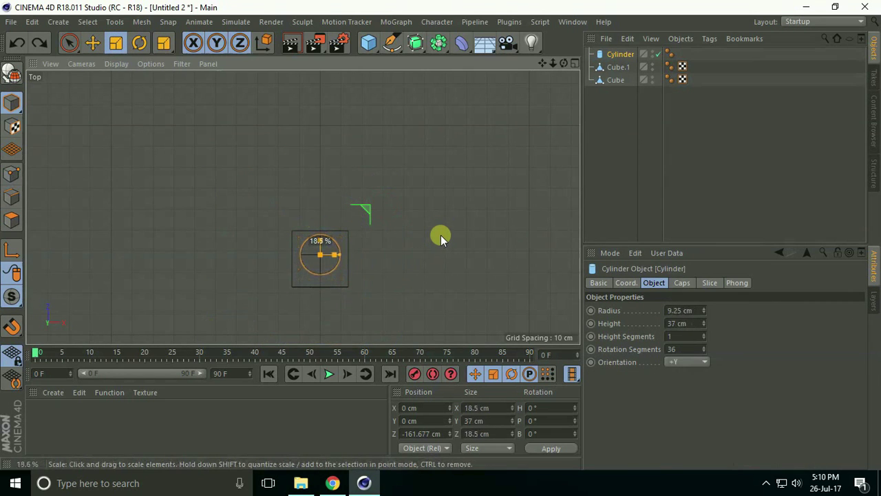
pyautogui.click(95, 47)
pyautogui.moveTo(320, 180); pyautogui.dragTo(321, 185)
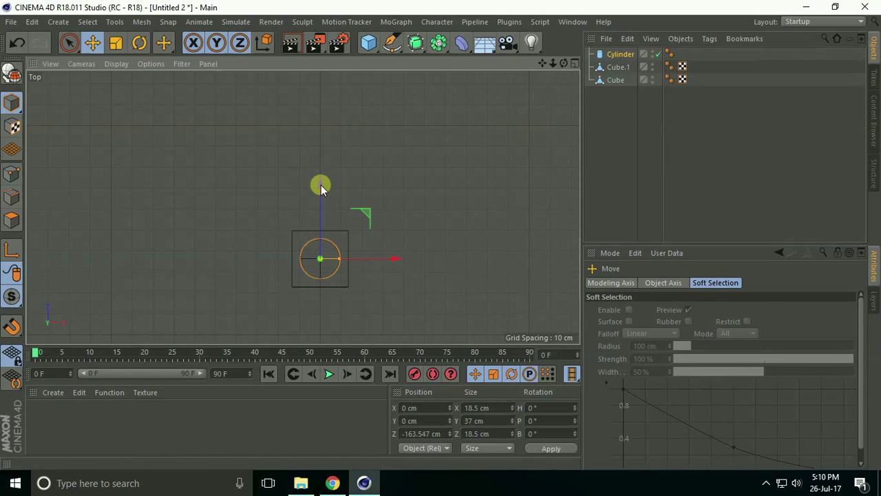
pyautogui.middleClick(298, 254)
pyautogui.middleClick(226, 173)
# Shorten the cylinder to about 18.2 cm tall and lower it about 8.8 cm.
pyautogui.press('o')
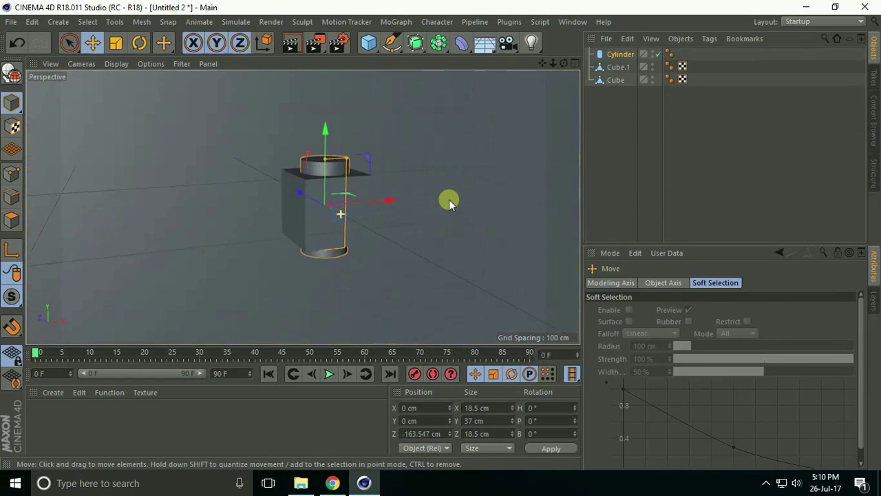
pyautogui.moveTo(323, 160); pyautogui.dragTo(324, 183)
pyautogui.moveTo(323, 137); pyautogui.dragTo(326, 149)
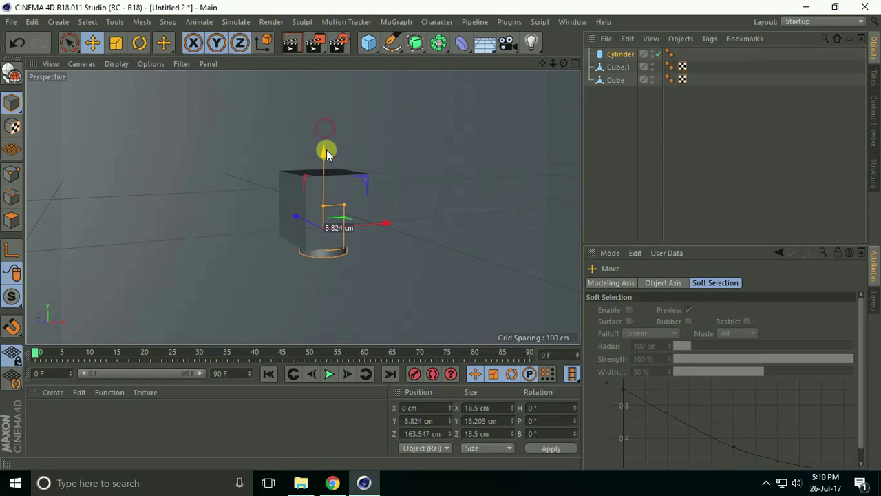
# Switch the viewport to Gouraud Shading (Lines) and zoom in on the fixture.
pyautogui.click(117, 64)
pyautogui.click(128, 96)
pyautogui.keyDown('alt'); pyautogui.moveTo(343, 245); pyautogui.dragTo(360, 148); pyautogui.keyUp('alt')
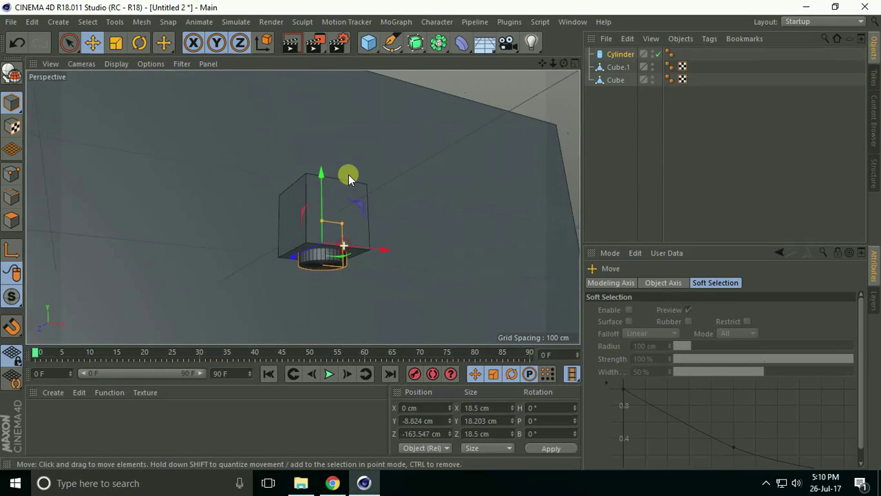
pyautogui.moveTo(326, 244)
pyautogui.keyDown('alt'); pyautogui.mouseDown(button='right')
pyautogui.moveTo(360, 243)
pyautogui.moveTo(379, 231)
pyautogui.mouseUp(button='right'); pyautogui.keyUp('alt')
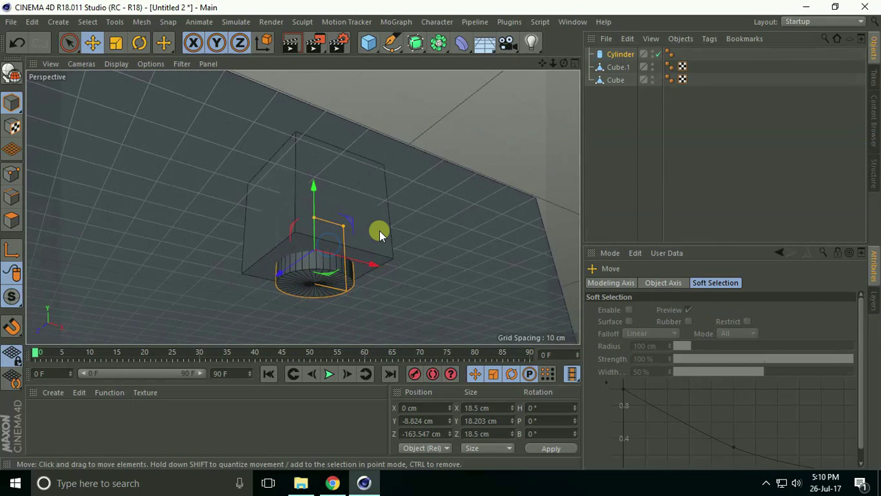
# Add a Boole and nest Cube.1 and Cylinder in it, carving a round recess.
pyautogui.click(439, 43)
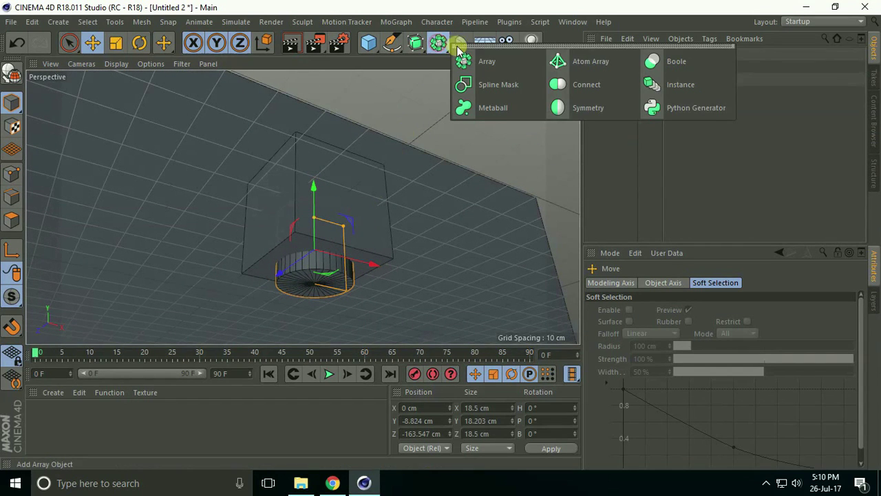
pyautogui.click(682, 65)
pyautogui.click(612, 80)
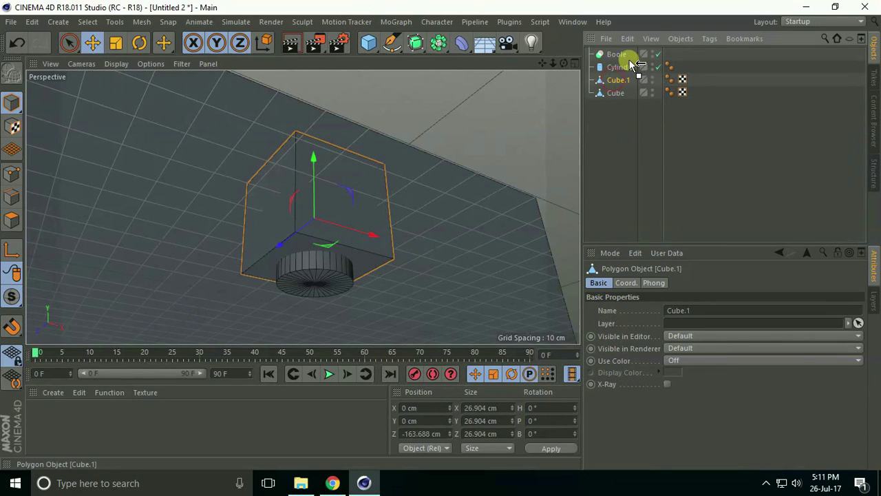
pyautogui.moveTo(631, 63); pyautogui.dragTo(619, 84)
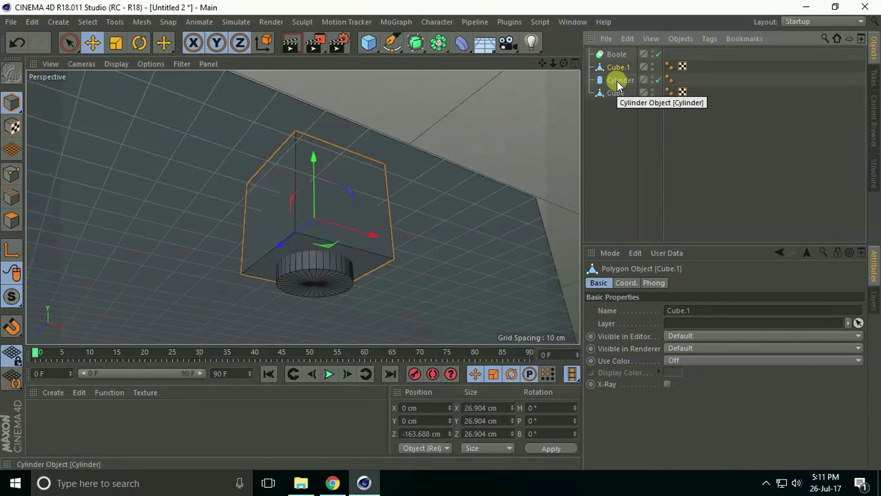
pyautogui.click(621, 81)
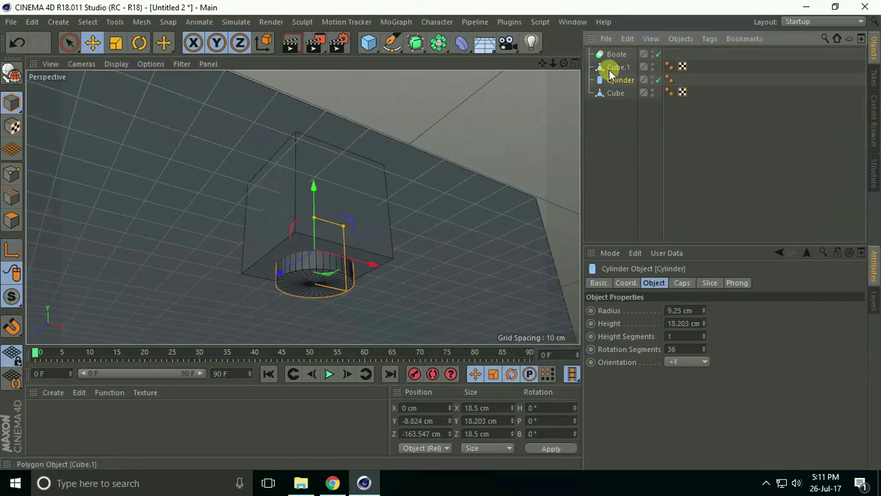
pyautogui.keyDown('ctrl'); pyautogui.click(612, 69); pyautogui.keyUp('ctrl')
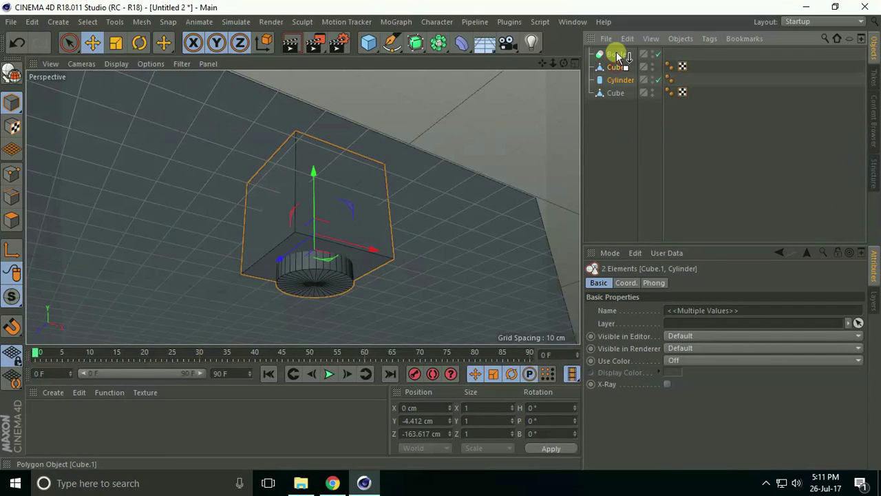
pyautogui.moveTo(616, 52); pyautogui.dragTo(616, 51)
pyautogui.moveTo(352, 276)
pyautogui.keyDown('alt'); pyautogui.mouseDown()
pyautogui.moveTo(305, 271)
pyautogui.moveTo(260, 175)
pyautogui.mouseUp(); pyautogui.keyUp('alt')
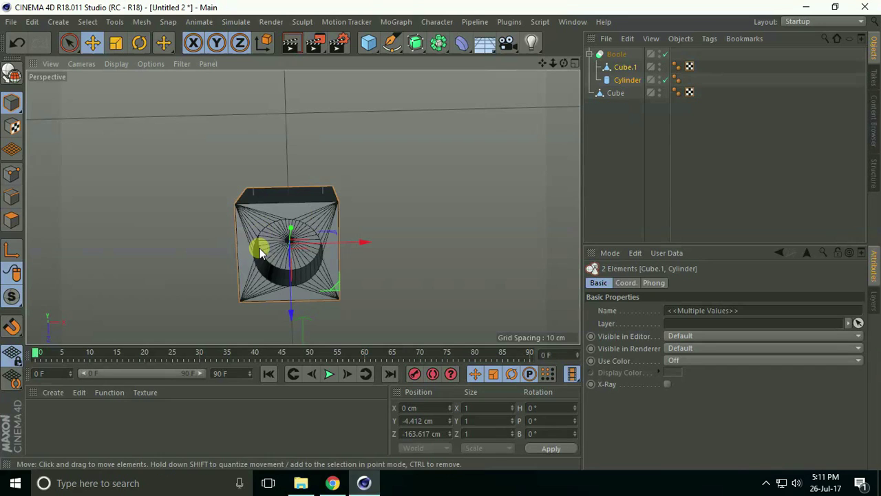
pyautogui.moveTo(260, 250)
pyautogui.keyDown('alt'); pyautogui.mouseDown()
pyautogui.moveTo(259, 240)
pyautogui.moveTo(281, 236)
pyautogui.moveTo(309, 295)
pyautogui.moveTo(442, 237)
pyautogui.moveTo(291, 186)
pyautogui.moveTo(226, 179)
pyautogui.moveTo(269, 225)
pyautogui.mouseUp(); pyautogui.keyUp('alt')
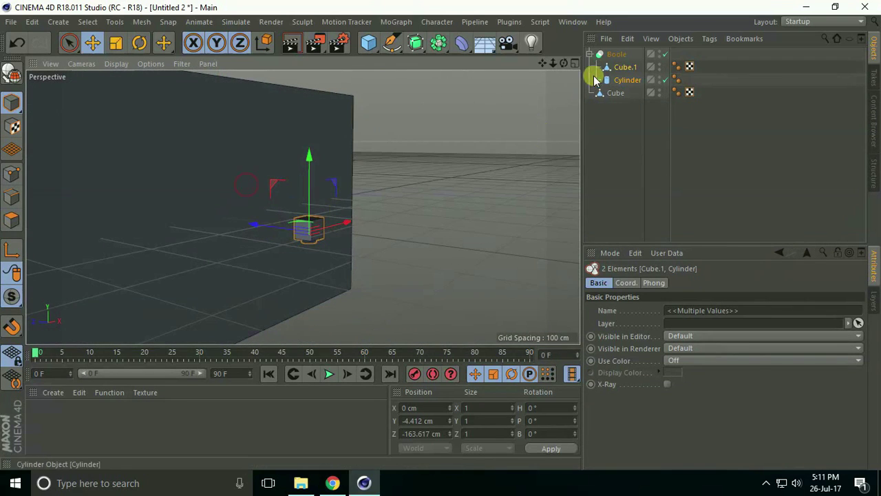
# Position the Boole fixture at Y 59.156 cm, Z 148.45 cm against the wall.
pyautogui.click(617, 54)
pyautogui.moveTo(186, 213)
pyautogui.mouseDown()
pyautogui.moveTo(136, 208)
pyautogui.moveTo(189, 210)
pyautogui.mouseUp()
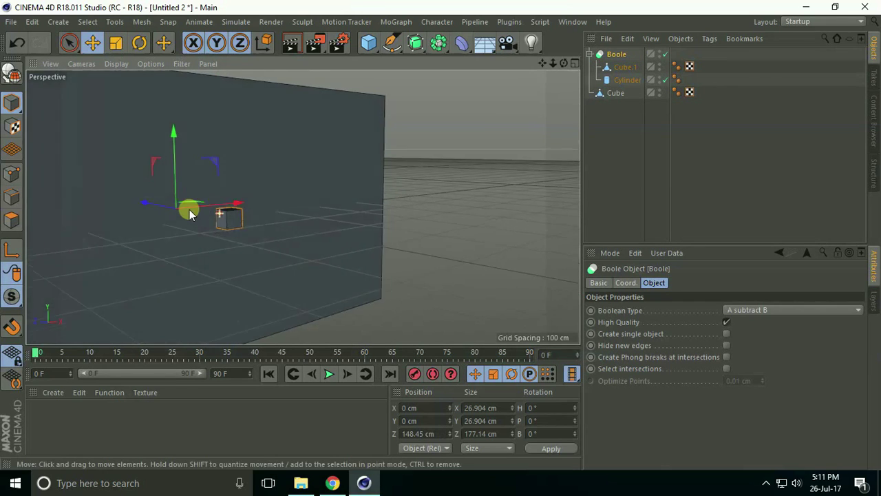
pyautogui.moveTo(201, 131); pyautogui.dragTo(207, 108)
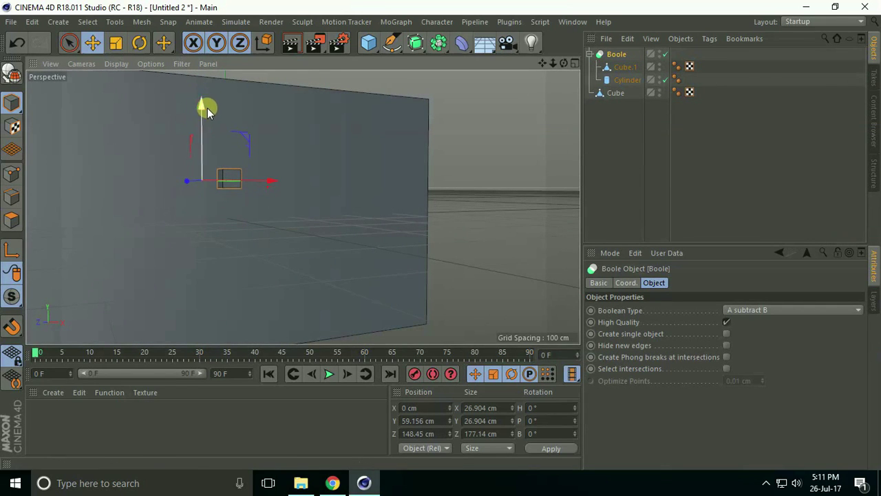
pyautogui.moveTo(222, 151)
pyautogui.keyDown('alt'); pyautogui.mouseDown()
pyautogui.moveTo(265, 221)
pyautogui.moveTo(191, 223)
pyautogui.moveTo(301, 233)
pyautogui.moveTo(399, 200)
pyautogui.moveTo(362, 220)
pyautogui.moveTo(421, 227)
pyautogui.moveTo(392, 158)
pyautogui.moveTo(282, 136)
pyautogui.mouseUp(); pyautogui.keyUp('alt')
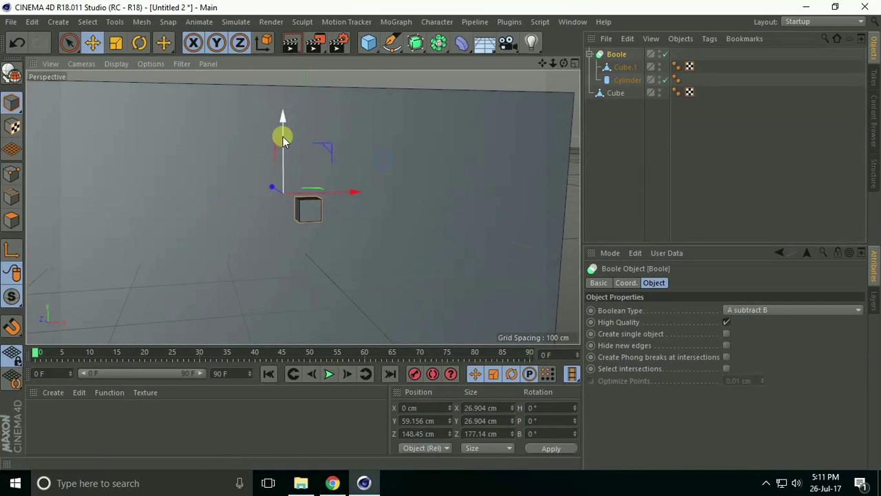
# Create a new material 'Mat' and open it in the Material Editor.
pyautogui.click(53, 392)
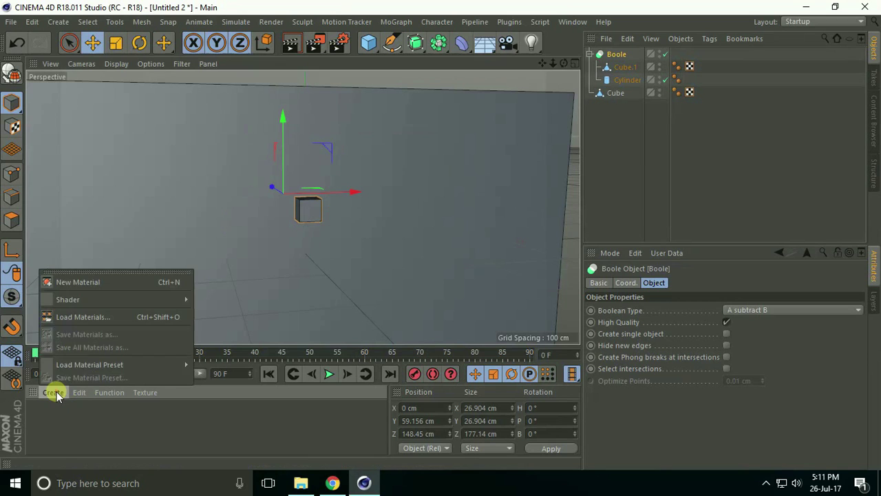
pyautogui.click(98, 284)
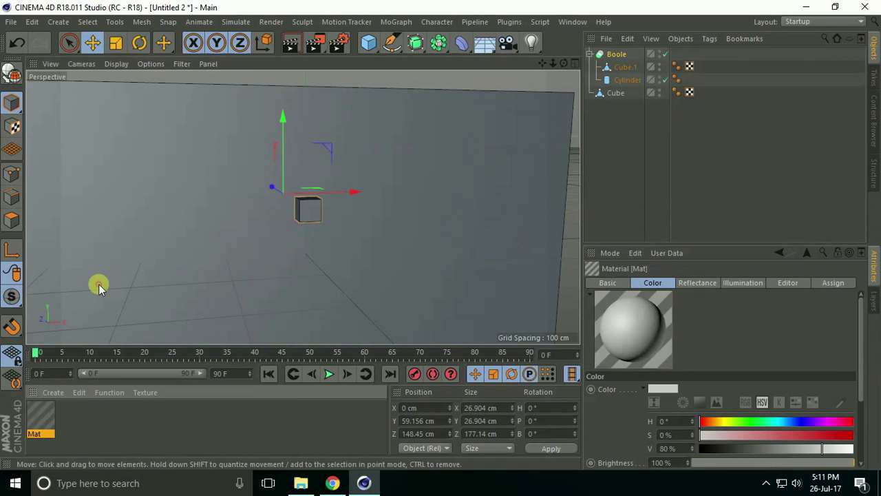
pyautogui.doubleClick(39, 414)
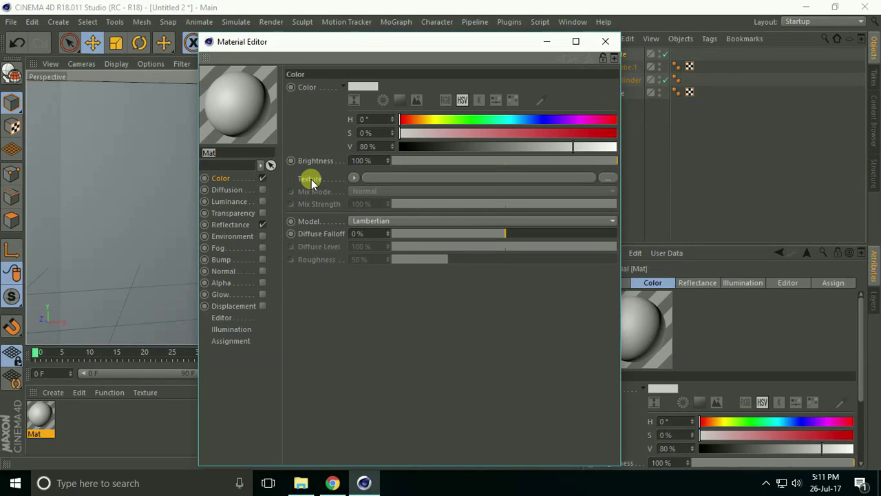
# Preview the wallpaper image from the IES Light folder in Photos, then select DigitalTutors_light.ies.
pyautogui.click(301, 482)
pyautogui.click(214, 181)
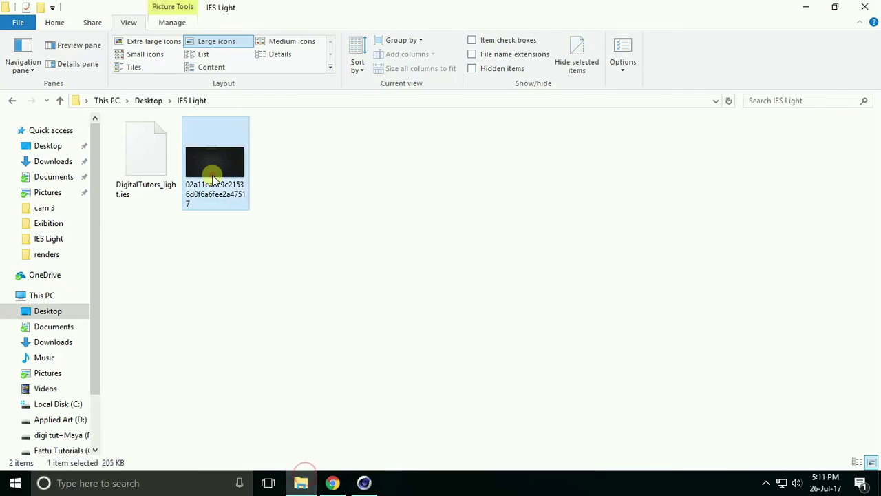
pyautogui.doubleClick(213, 179)
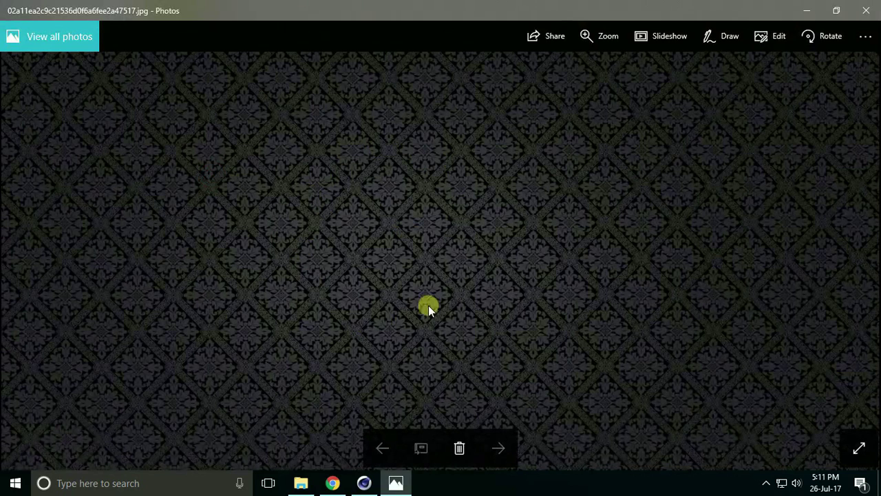
pyautogui.click(866, 10)
pyautogui.doubleClick(146, 154)
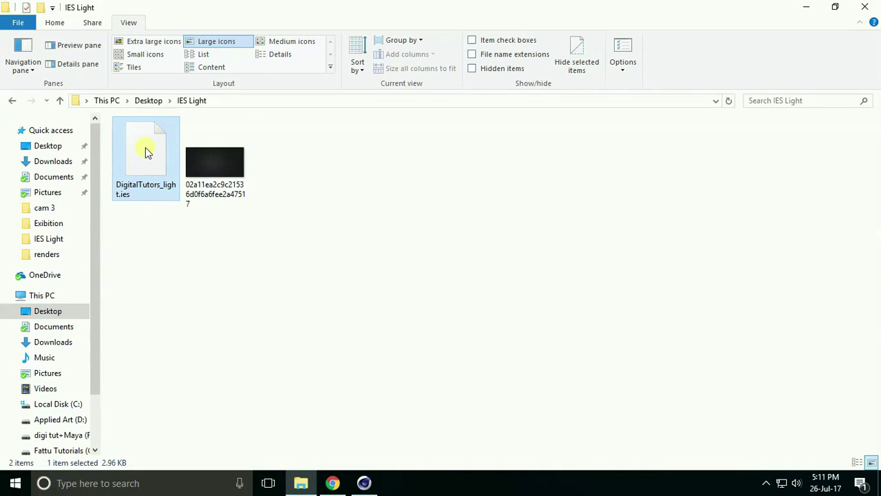
# Load the wallpaper image as Mat's colour texture without copying it to the project.
pyautogui.click(864, 7)
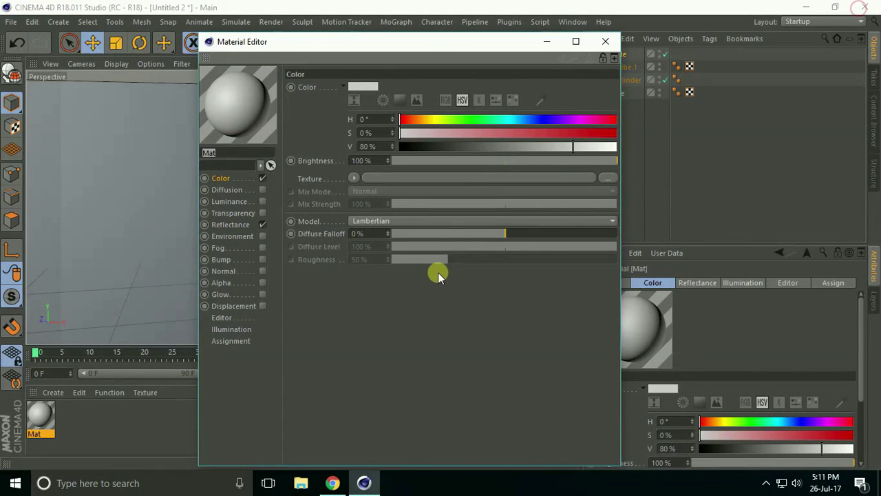
pyautogui.click(606, 179)
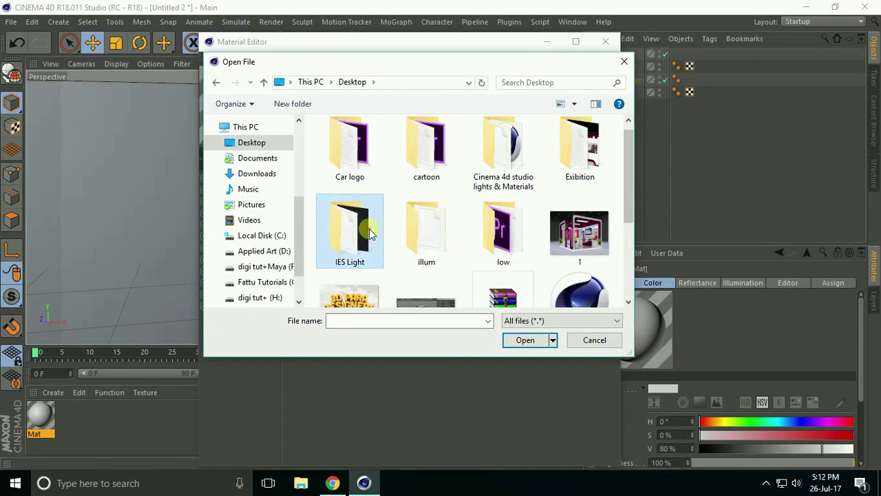
pyautogui.doubleClick(368, 228)
pyautogui.click(421, 163)
pyautogui.click(367, 159)
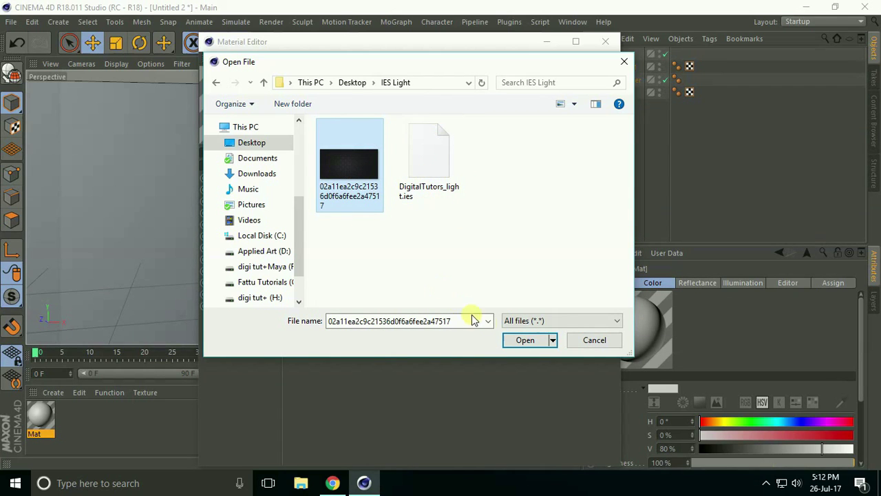
pyautogui.click(518, 339)
pyautogui.click(512, 288)
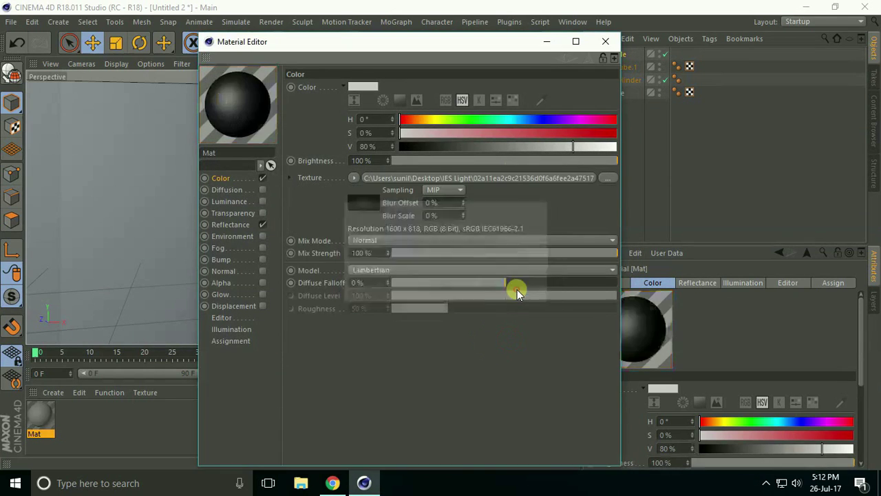
# Enable Mat's Bump channel using the same wallpaper image.
pyautogui.click(262, 259)
pyautogui.click(607, 143)
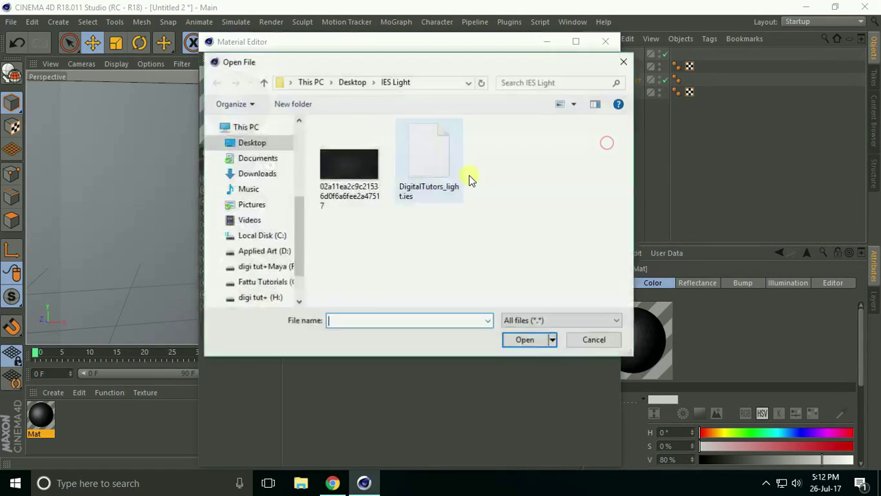
pyautogui.click(354, 169)
pyautogui.click(524, 341)
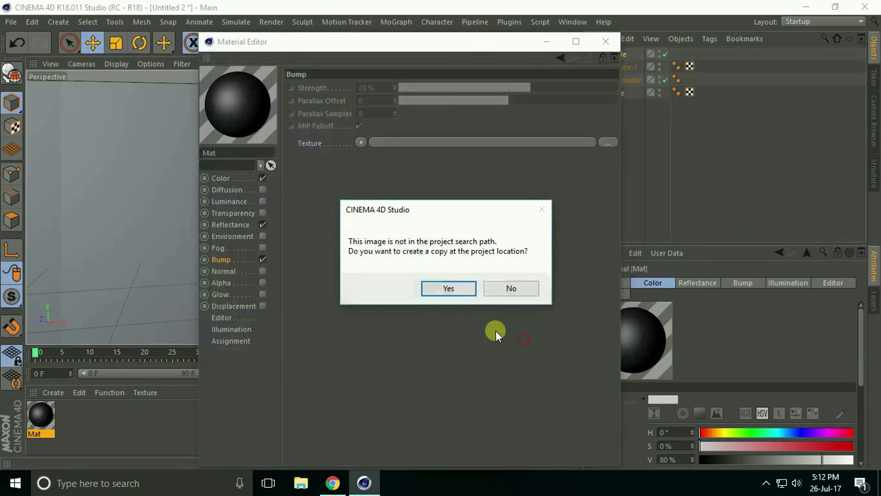
pyautogui.click(522, 288)
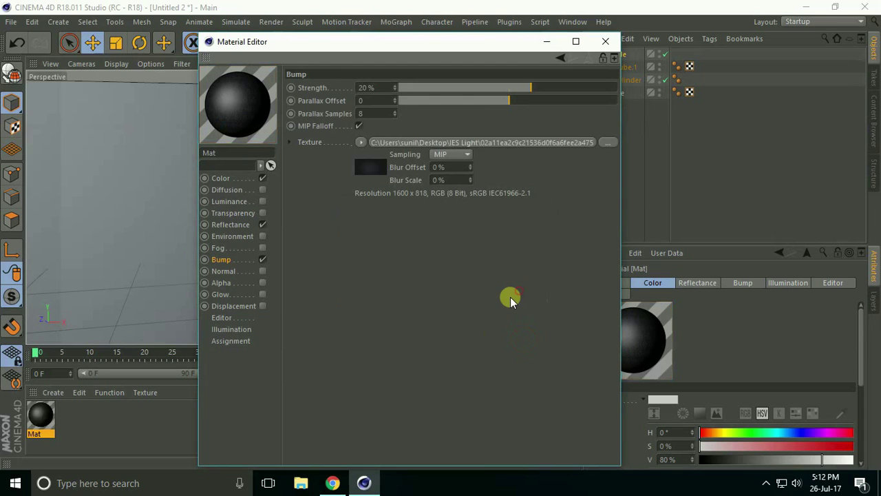
# Apply Mat to the wall cube.
pyautogui.click(605, 41)
pyautogui.moveTo(40, 413)
pyautogui.mouseDown()
pyautogui.moveTo(65, 389)
pyautogui.moveTo(148, 249)
pyautogui.mouseUp()
pyautogui.moveTo(313, 215)
pyautogui.keyDown('alt'); pyautogui.mouseDown()
pyautogui.moveTo(360, 205)
pyautogui.moveTo(252, 236)
pyautogui.moveTo(223, 234)
pyautogui.moveTo(309, 230)
pyautogui.mouseUp(); pyautogui.keyUp('alt')
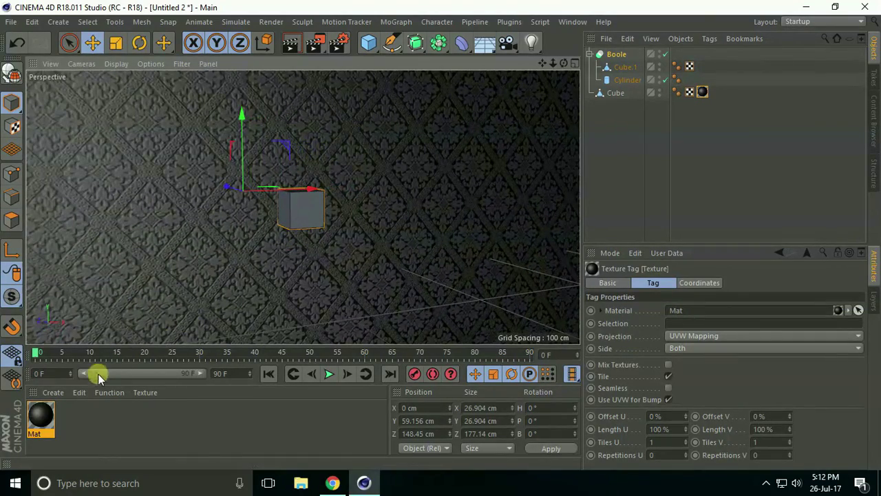
# Create Mat.1 with pure white colour and apply it to the boolean fixture cube.
pyautogui.click(60, 391)
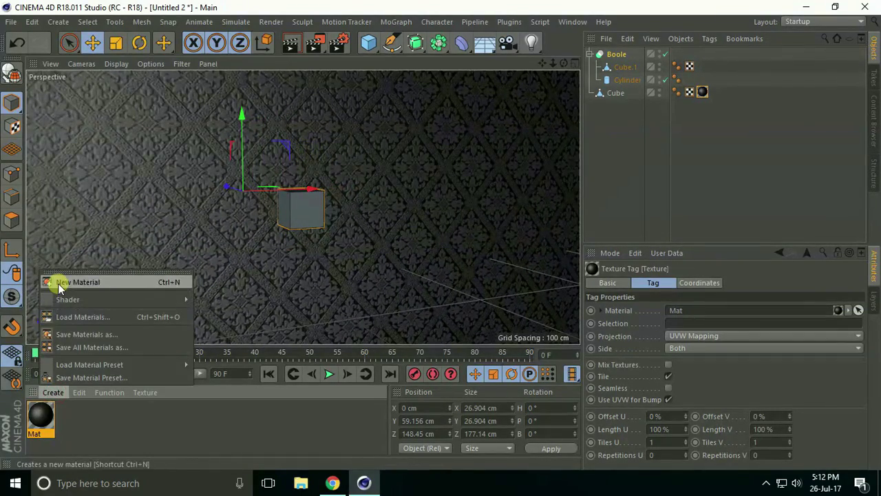
pyautogui.click(102, 281)
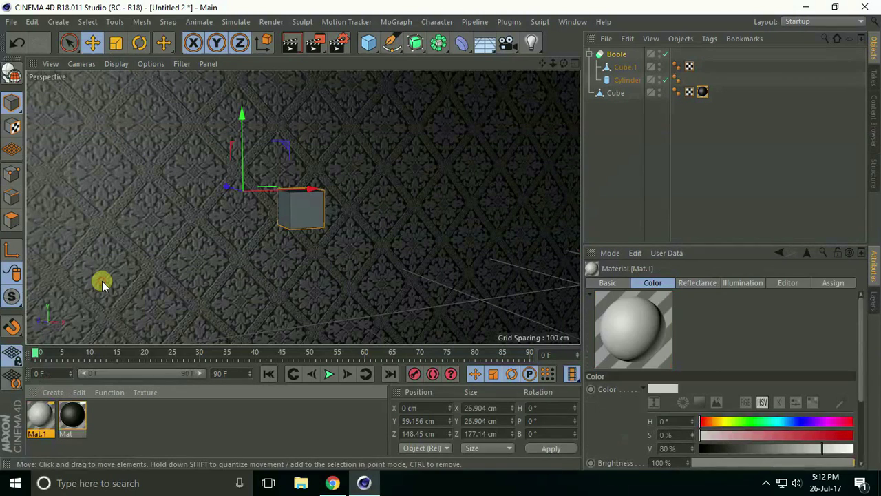
pyautogui.doubleClick(42, 419)
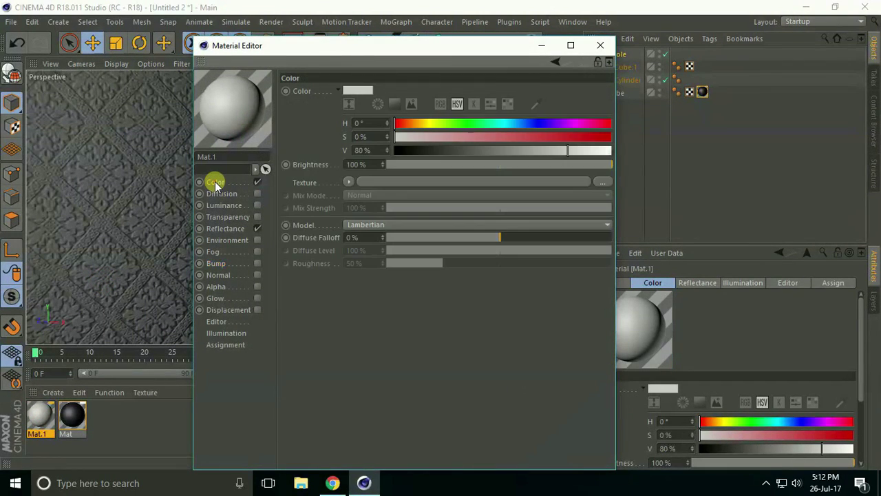
pyautogui.moveTo(597, 152); pyautogui.dragTo(620, 154)
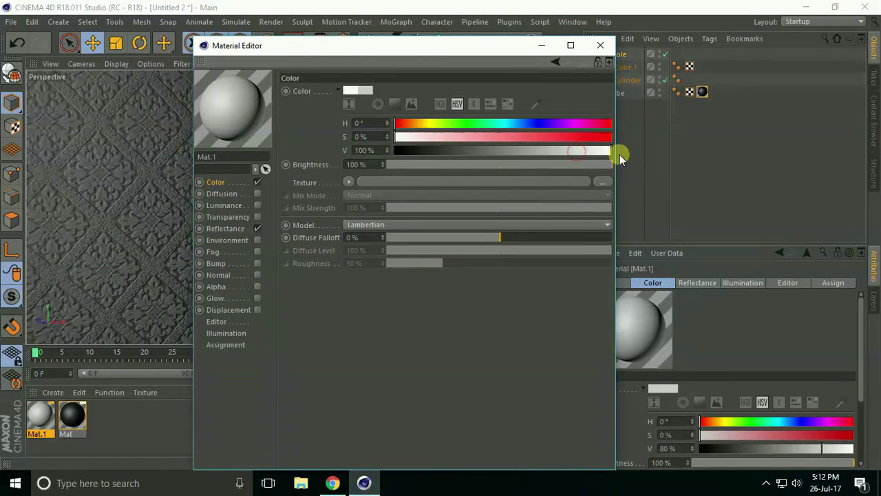
pyautogui.click(600, 45)
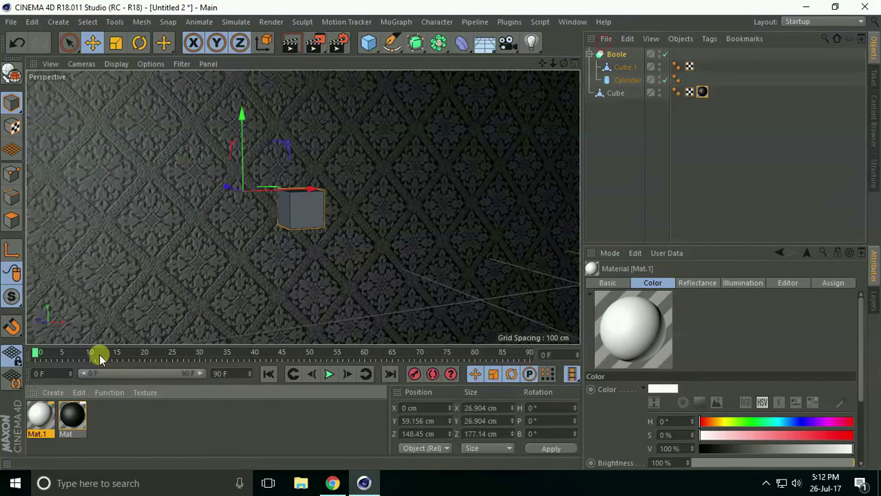
pyautogui.moveTo(40, 413); pyautogui.dragTo(286, 212)
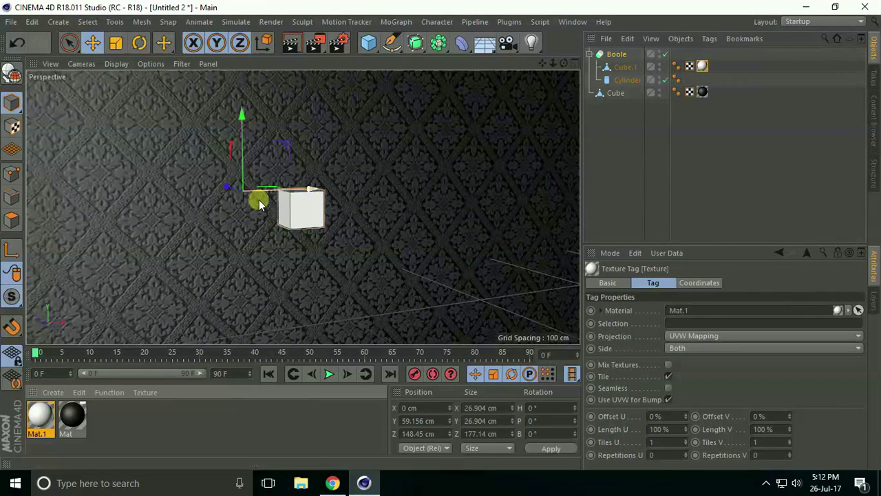
# Add an IES light using the DigitalTutors_light.ies profile, lighting a pool on the wall.
pyautogui.click(531, 44)
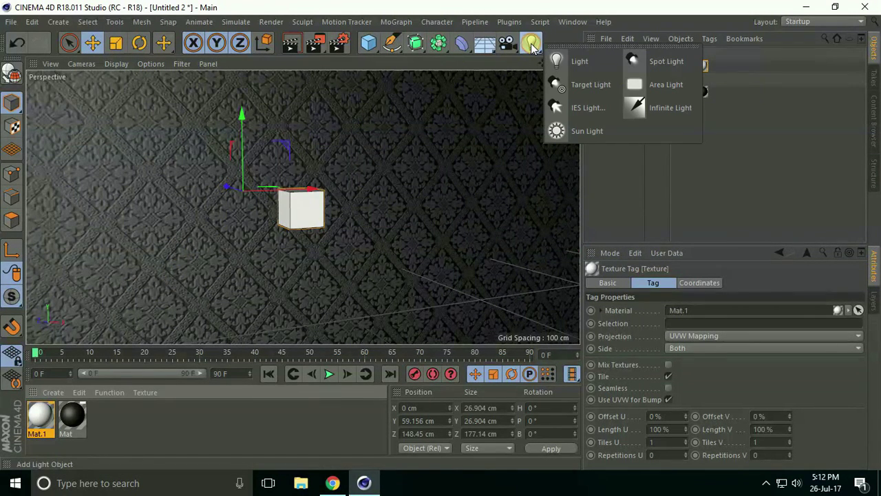
pyautogui.click(600, 109)
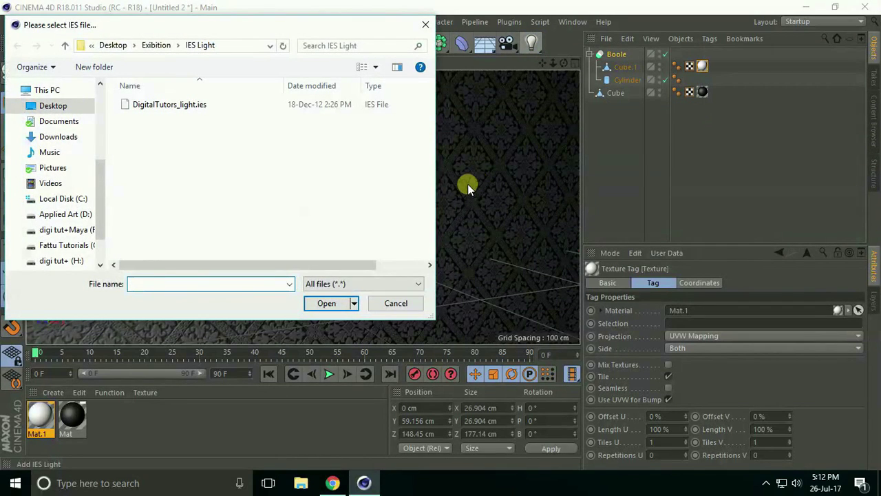
pyautogui.click(153, 111)
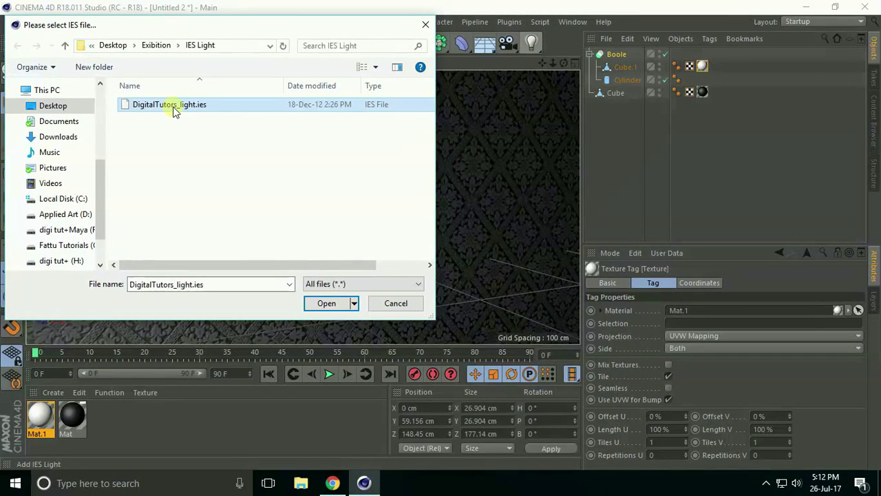
pyautogui.click(326, 302)
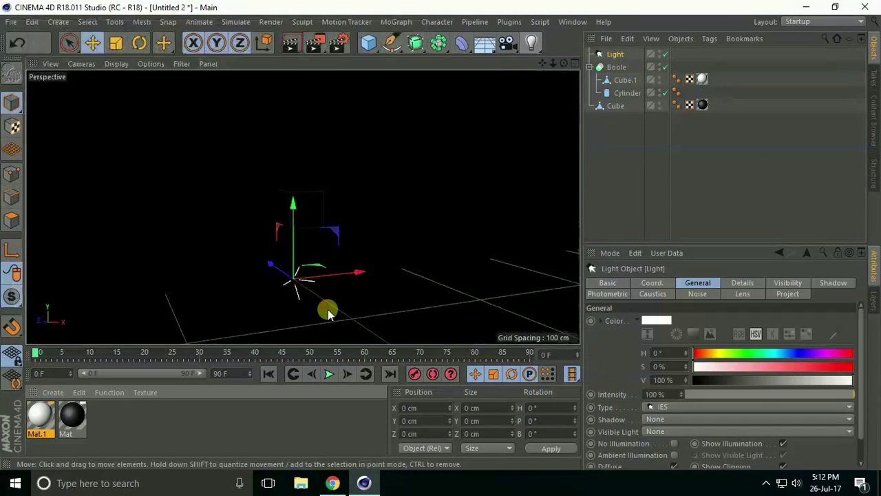
pyautogui.keyDown('alt'); pyautogui.moveTo(344, 261); pyautogui.dragTo(236, 262, button='right'); pyautogui.keyUp('alt')
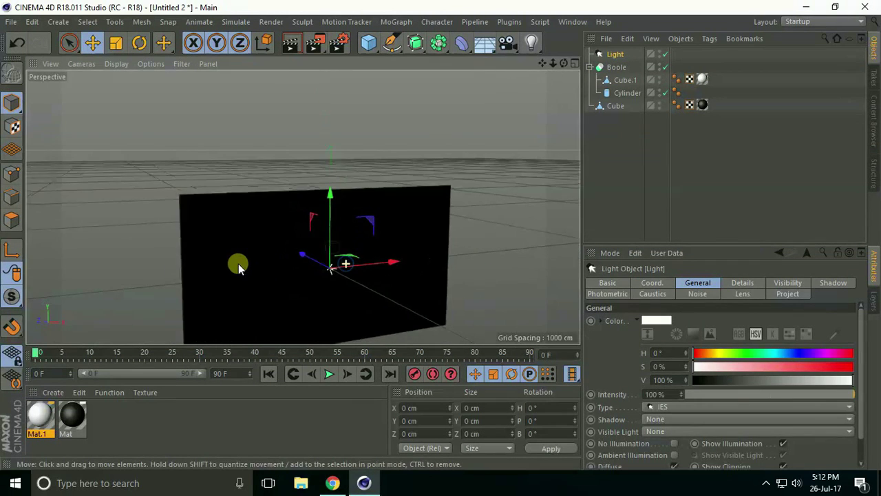
pyautogui.moveTo(236, 261)
pyautogui.keyDown('alt'); pyautogui.mouseDown()
pyautogui.moveTo(400, 307)
pyautogui.moveTo(315, 262)
pyautogui.moveTo(329, 283)
pyautogui.moveTo(304, 270)
pyautogui.moveTo(332, 281)
pyautogui.moveTo(288, 270)
pyautogui.moveTo(334, 266)
pyautogui.moveTo(331, 252)
pyautogui.moveTo(348, 280)
pyautogui.moveTo(386, 277)
pyautogui.moveTo(350, 261)
pyautogui.moveTo(320, 264)
pyautogui.mouseUp(); pyautogui.keyUp('alt')
pyautogui.scroll(3, 331, 252)
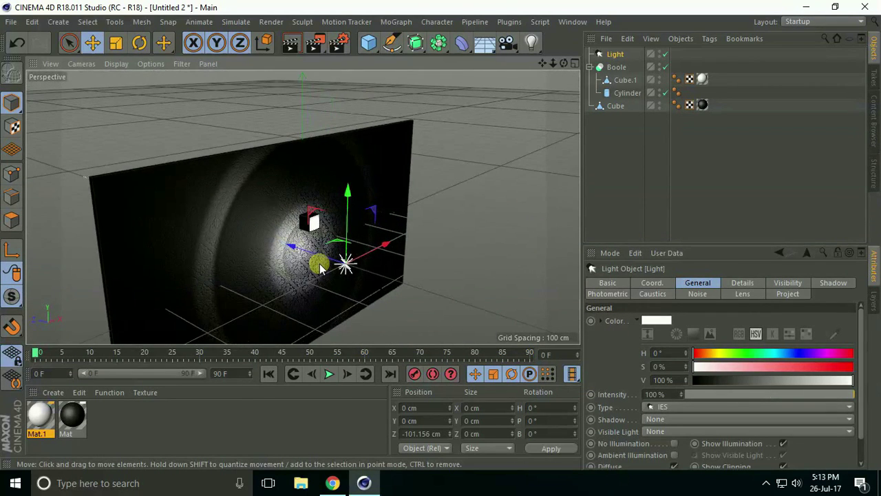
# Rotate the IES light to a pitch of -90° so its beam aims downward.
pyautogui.click(139, 43)
pyautogui.scroll(3, 345, 256)
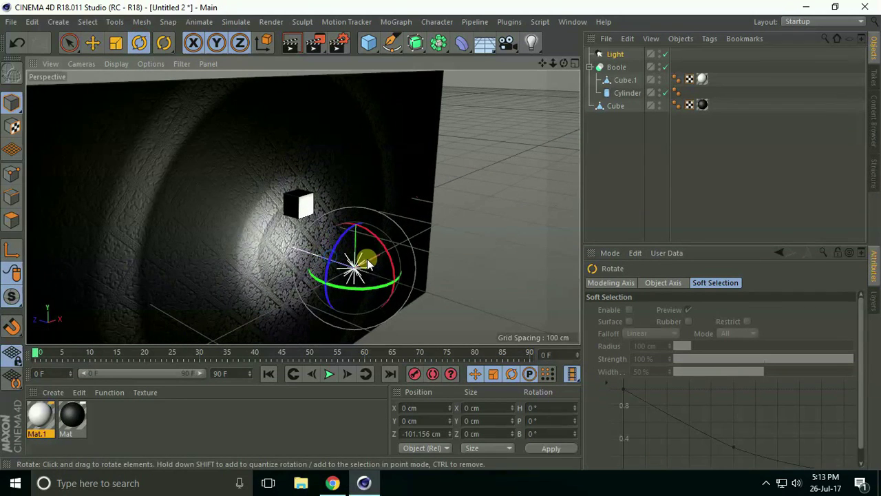
pyautogui.moveTo(382, 247); pyautogui.dragTo(379, 246)
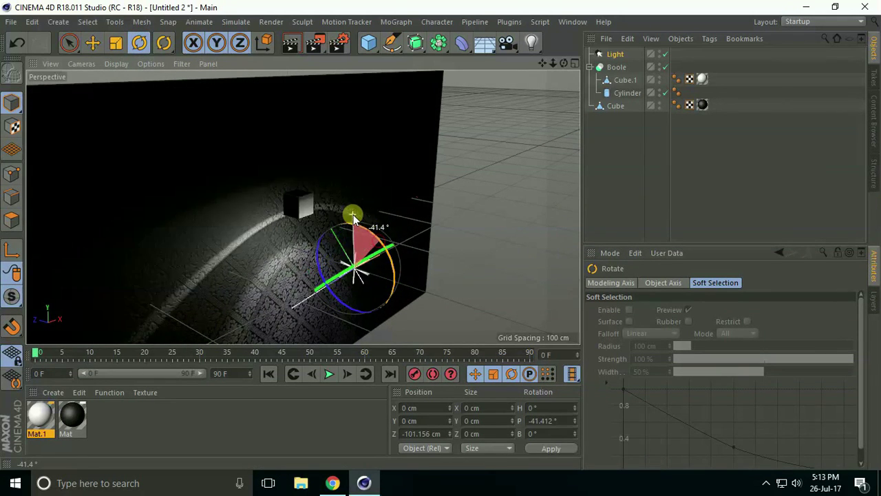
pyautogui.moveTo(352, 217); pyautogui.dragTo(284, 190)
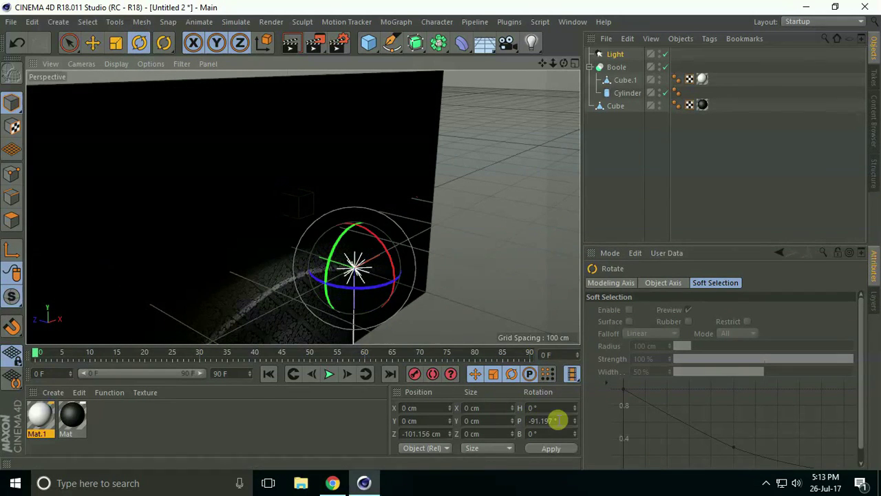
pyautogui.press('BackSpace')
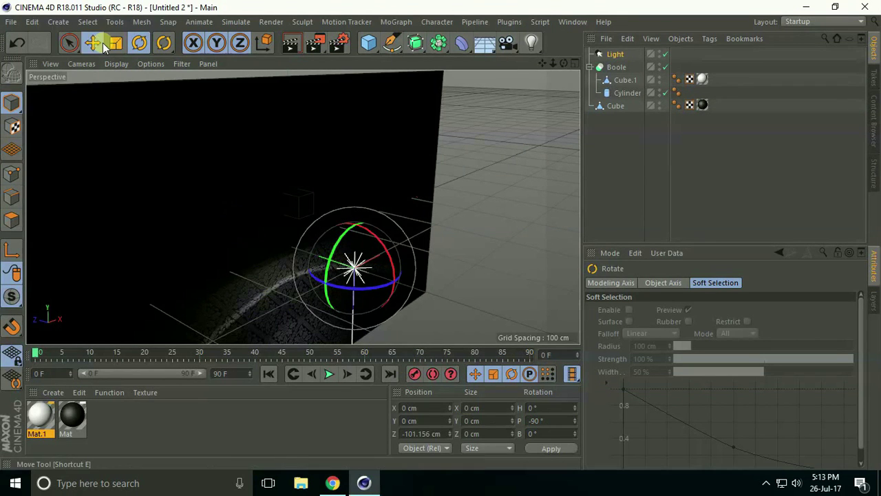
# Move the IES light along Z to sit just in front of the wall, around Z −15 cm.
pyautogui.keyDown('alt'); pyautogui.moveTo(487, 255); pyautogui.dragTo(508, 195); pyautogui.keyUp('alt')
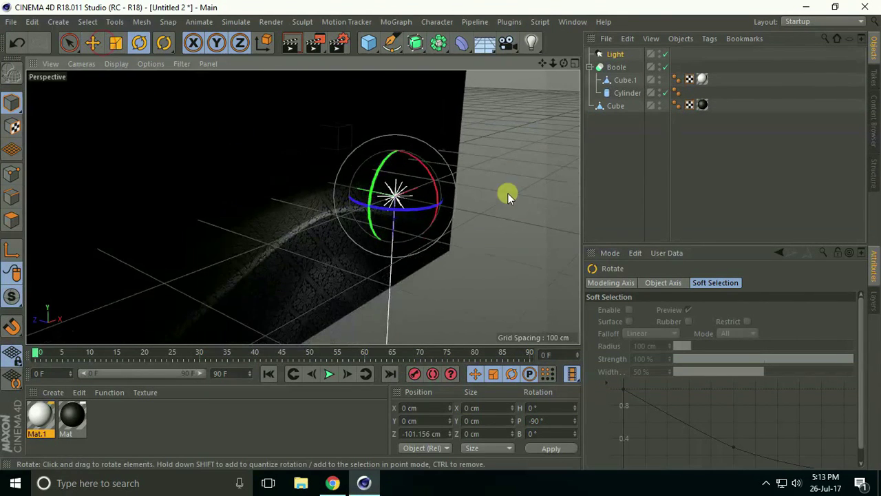
pyautogui.click(92, 43)
pyautogui.keyDown('alt'); pyautogui.moveTo(386, 206); pyautogui.dragTo(421, 157); pyautogui.keyUp('alt')
pyautogui.moveTo(353, 112)
pyautogui.mouseDown()
pyautogui.moveTo(394, 248)
pyautogui.moveTo(374, 216)
pyautogui.moveTo(412, 219)
pyautogui.moveTo(388, 213)
pyautogui.moveTo(466, 259)
pyautogui.moveTo(443, 110)
pyautogui.moveTo(419, 230)
pyautogui.moveTo(425, 305)
pyautogui.moveTo(441, 236)
pyautogui.moveTo(416, 260)
pyautogui.mouseUp()
pyautogui.keyDown('alt'); pyautogui.moveTo(381, 237); pyautogui.dragTo(386, 189); pyautogui.keyUp('alt')
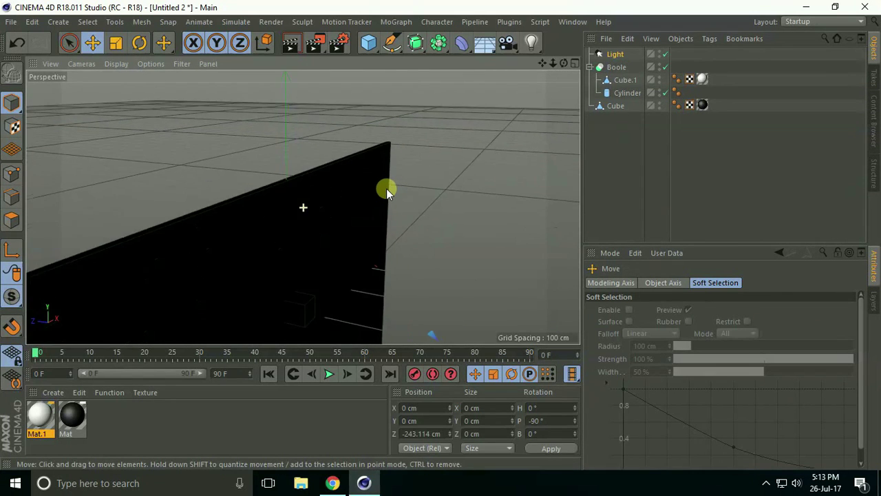
pyautogui.middleClick(384, 185)
pyautogui.middleClick(378, 186)
pyautogui.scroll(-3, 377, 185)
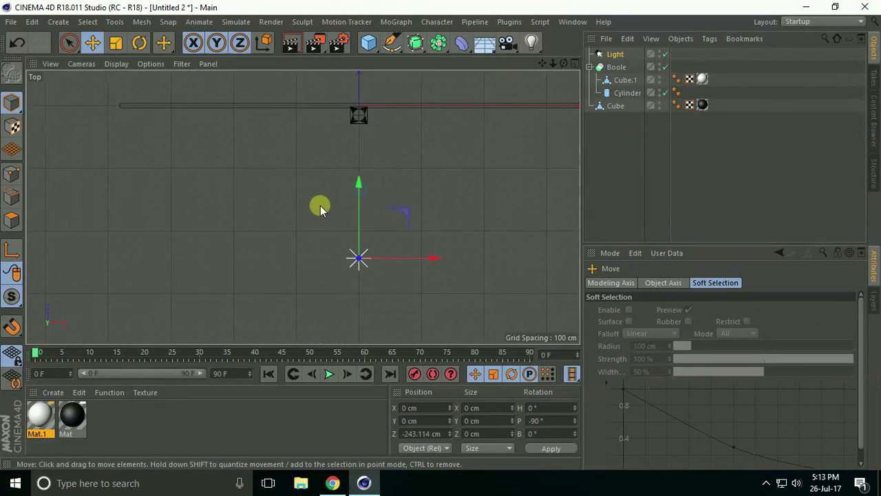
pyautogui.scroll(2, 390, 170)
pyautogui.scroll(2, 346, 246)
pyautogui.moveTo(352, 227); pyautogui.dragTo(352, 27)
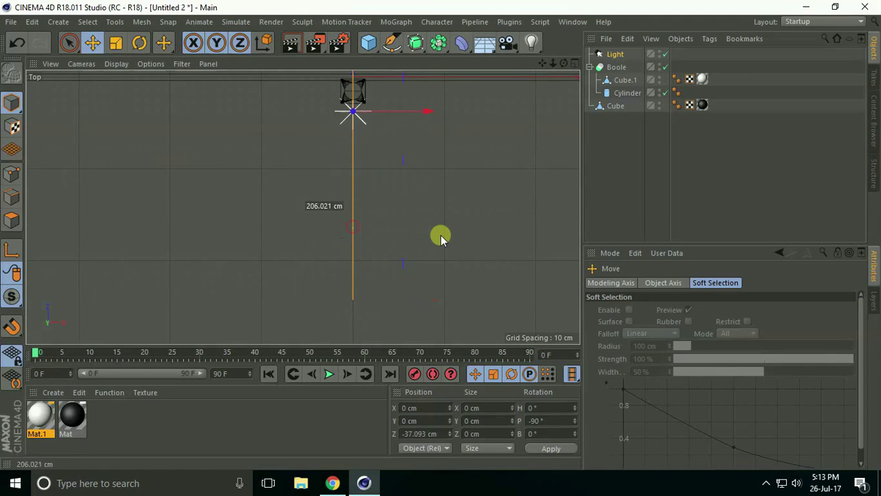
pyautogui.keyDown('alt'); pyautogui.moveTo(354, 226); pyautogui.dragTo(329, 315, button='middle'); pyautogui.keyUp('alt')
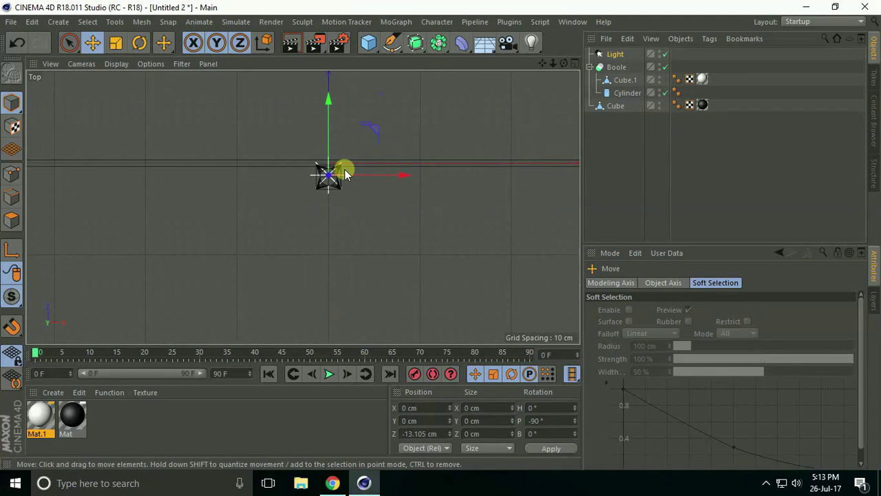
pyautogui.scroll(2, 407, 172)
pyautogui.scroll(2, 332, 172)
pyautogui.scroll(2, 286, 124)
pyautogui.moveTo(286, 125); pyautogui.dragTo(291, 133)
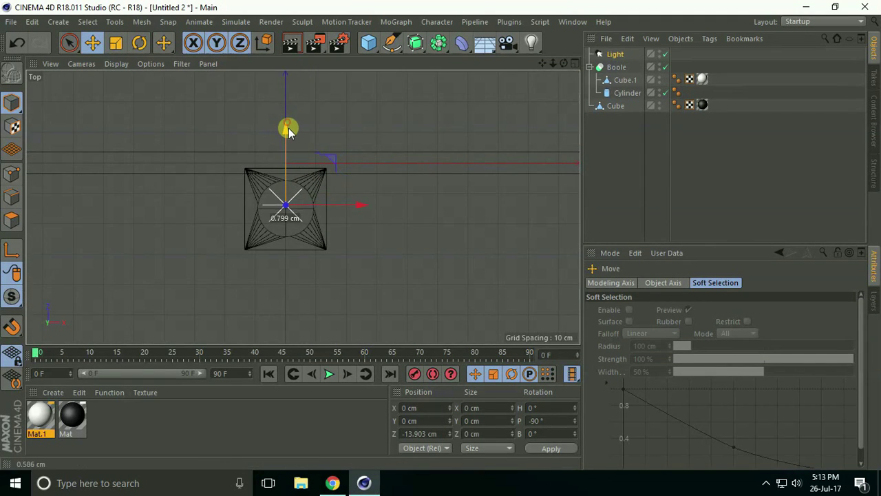
# Raise the light to about 41 cm so it fans downward across the wall.
pyautogui.middleClick(318, 191)
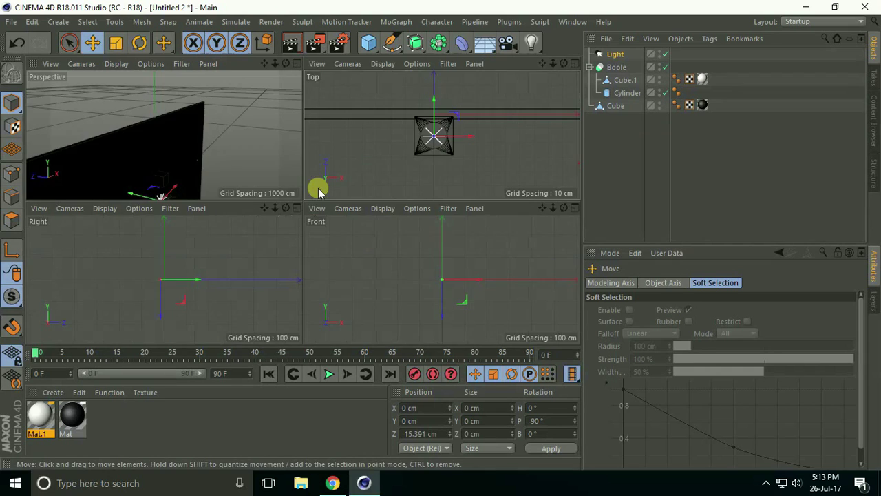
pyautogui.middleClick(165, 201)
pyautogui.keyDown('alt'); pyautogui.moveTo(266, 230); pyautogui.dragTo(319, 227); pyautogui.keyUp('alt')
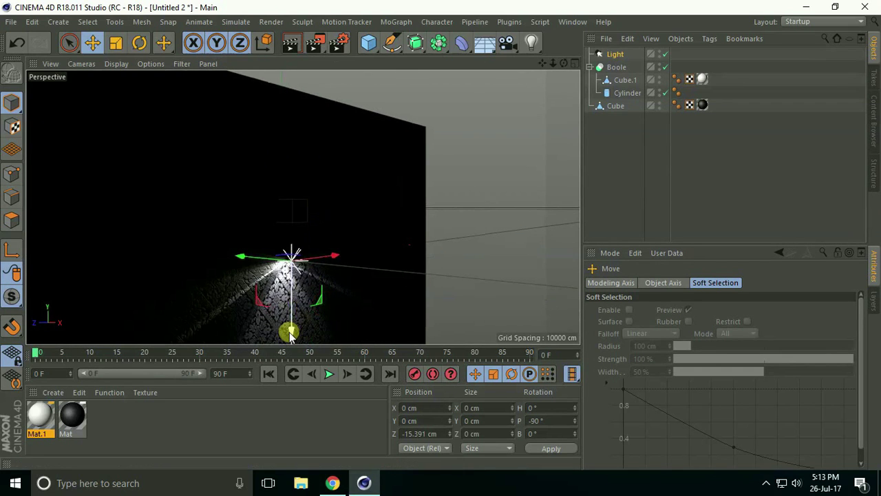
pyautogui.moveTo(290, 326); pyautogui.dragTo(291, 292)
pyautogui.scroll(3, 292, 237)
pyautogui.keyDown('alt'); pyautogui.moveTo(241, 253); pyautogui.dragTo(232, 211); pyautogui.keyUp('alt')
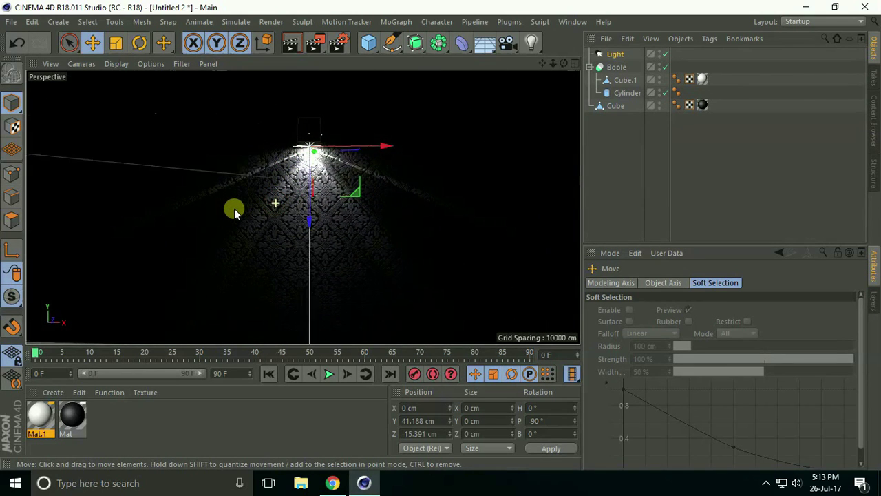
pyautogui.keyDown('alt'); pyautogui.moveTo(234, 209); pyautogui.dragTo(272, 211); pyautogui.keyUp('alt')
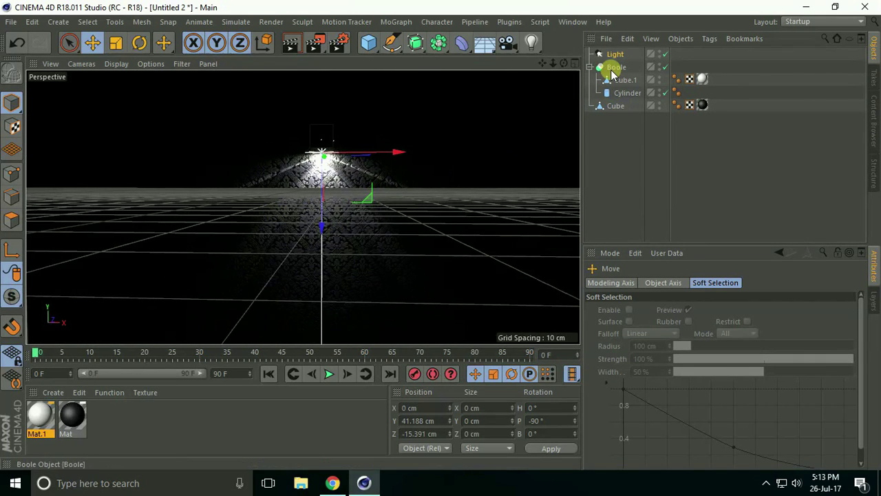
# Duplicate the Boole and its light together, shifting the copy left along the wall.
pyautogui.click(589, 67)
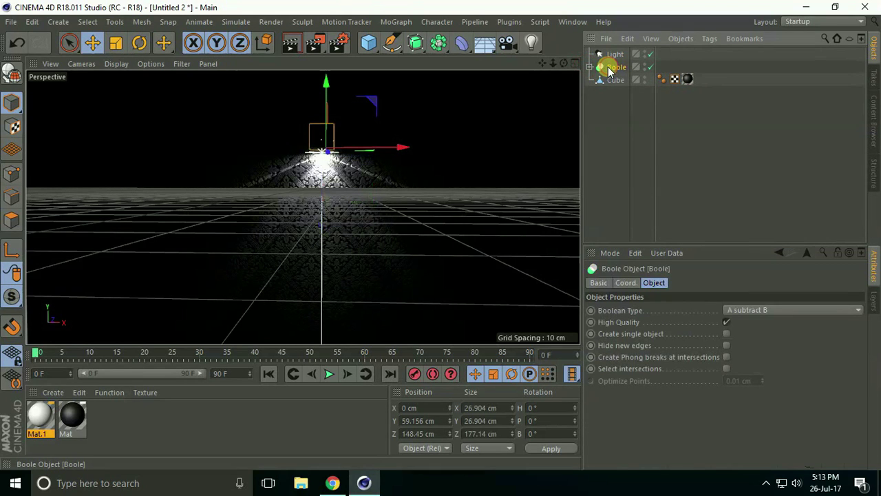
pyautogui.keyDown('ctrl'); pyautogui.click(611, 54); pyautogui.keyUp('ctrl')
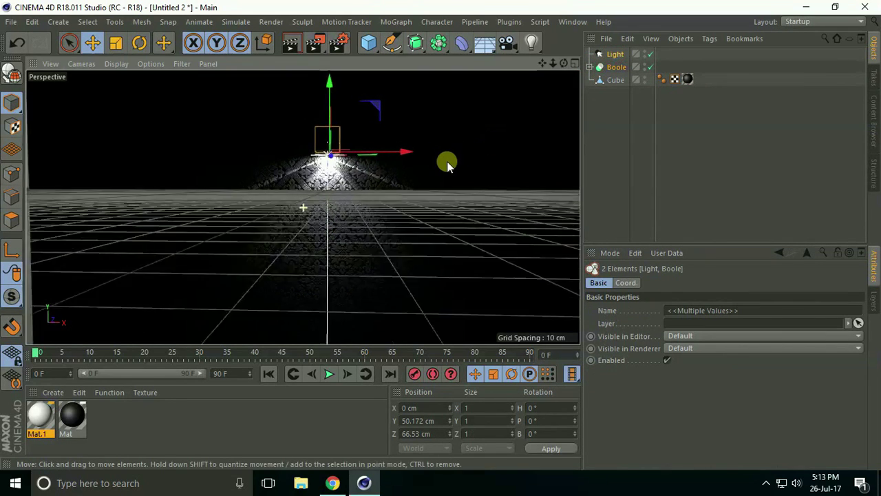
pyautogui.keyDown('alt'); pyautogui.moveTo(447, 162); pyautogui.dragTo(432, 196); pyautogui.keyUp('alt')
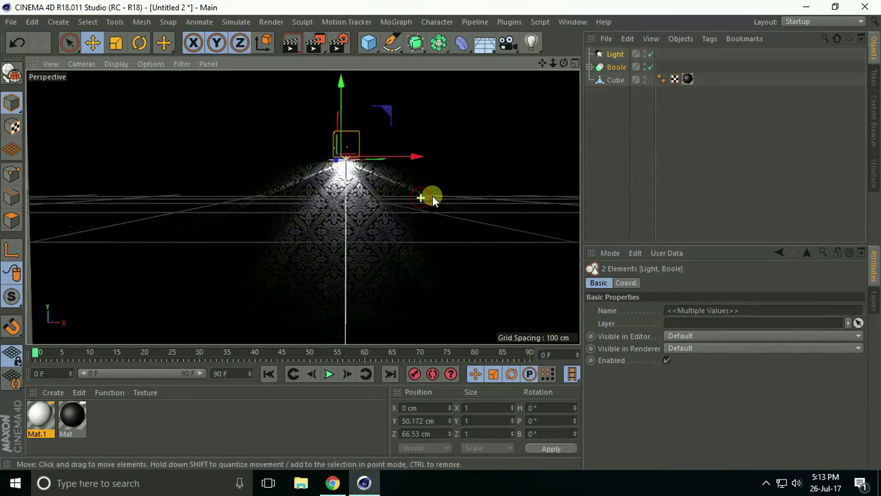
pyautogui.keyDown('ctrl'); pyautogui.moveTo(417, 159); pyautogui.dragTo(285, 154); pyautogui.keyUp('ctrl')
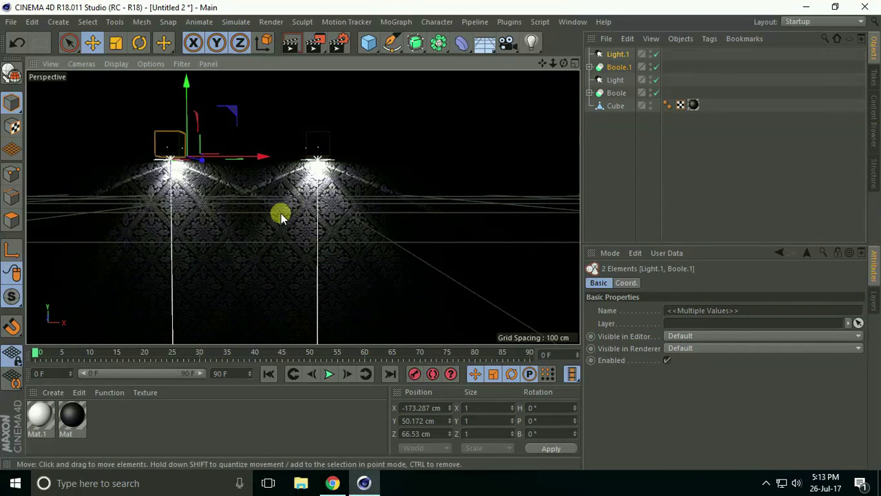
pyautogui.moveTo(264, 189)
pyautogui.keyDown('alt'); pyautogui.mouseDown()
pyautogui.moveTo(230, 151)
pyautogui.moveTo(298, 161)
pyautogui.moveTo(464, 153)
pyautogui.moveTo(326, 163)
pyautogui.moveTo(419, 168)
pyautogui.mouseUp(); pyautogui.keyUp('alt')
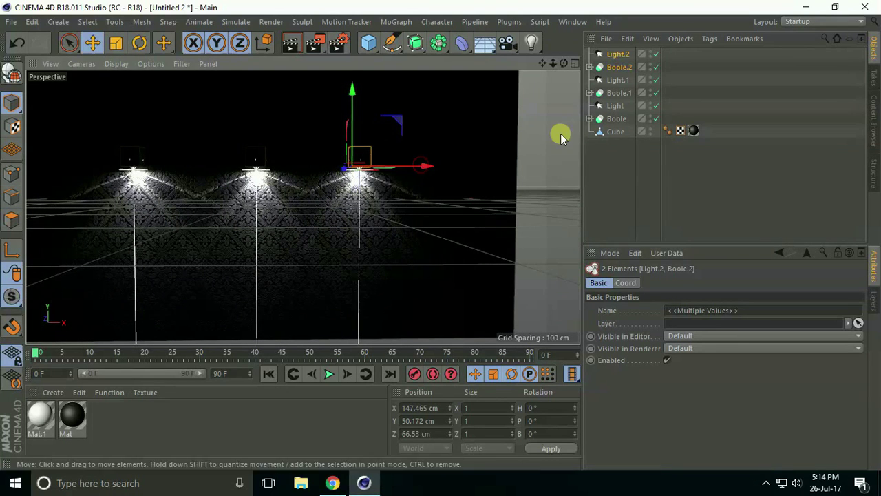
# Slide all lamp pairs left, then duplicate Boole.2 and Light.2 as a fourth fixture on the right.
pyautogui.click(615, 122)
pyautogui.keyDown('shift'); pyautogui.click(610, 55); pyautogui.keyUp('shift')
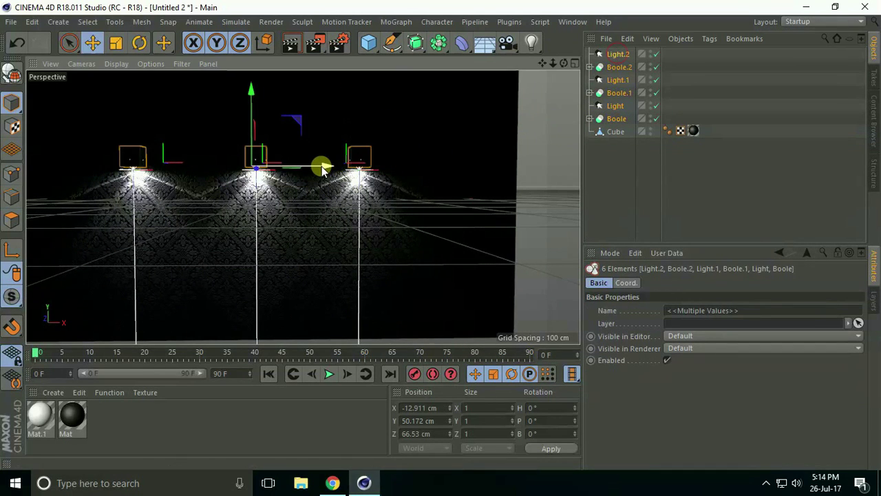
pyautogui.moveTo(321, 167); pyautogui.dragTo(279, 172)
pyautogui.click(614, 67)
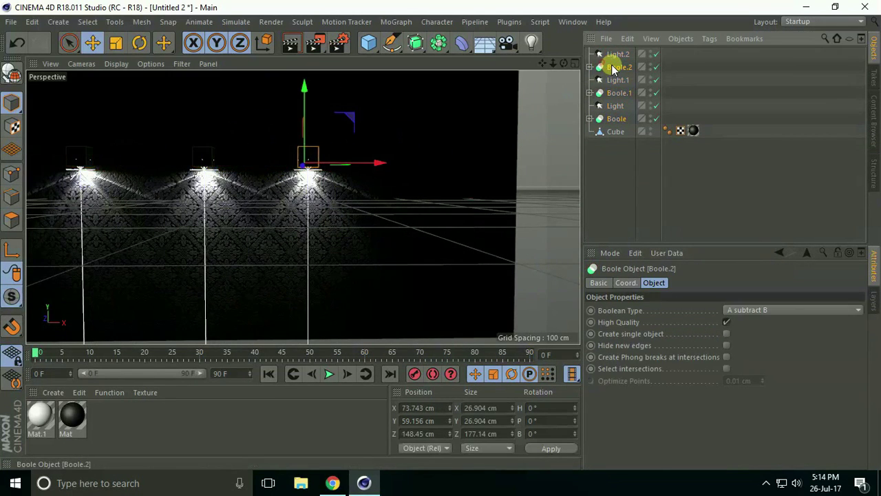
pyautogui.keyDown('shift'); pyautogui.click(614, 54); pyautogui.keyUp('shift')
pyautogui.keyDown('ctrl'); pyautogui.moveTo(330, 165); pyautogui.dragTo(464, 171); pyautogui.keyUp('ctrl')
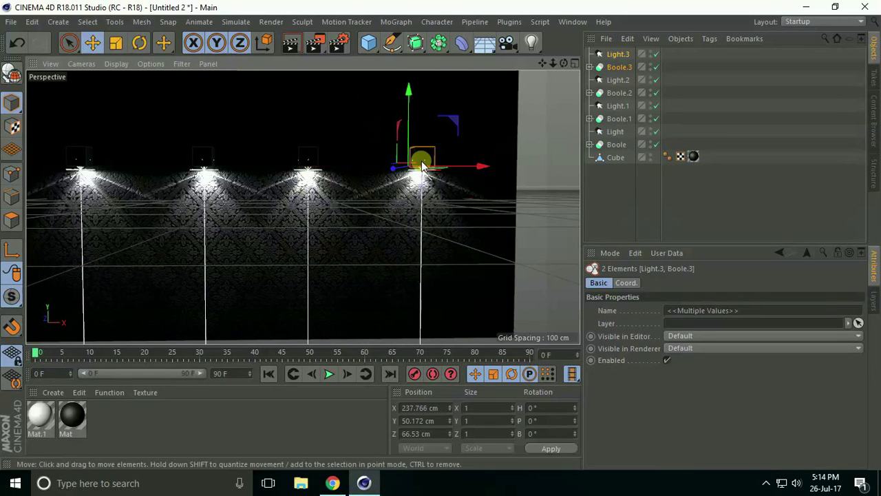
pyautogui.scroll(1, 440, 158)
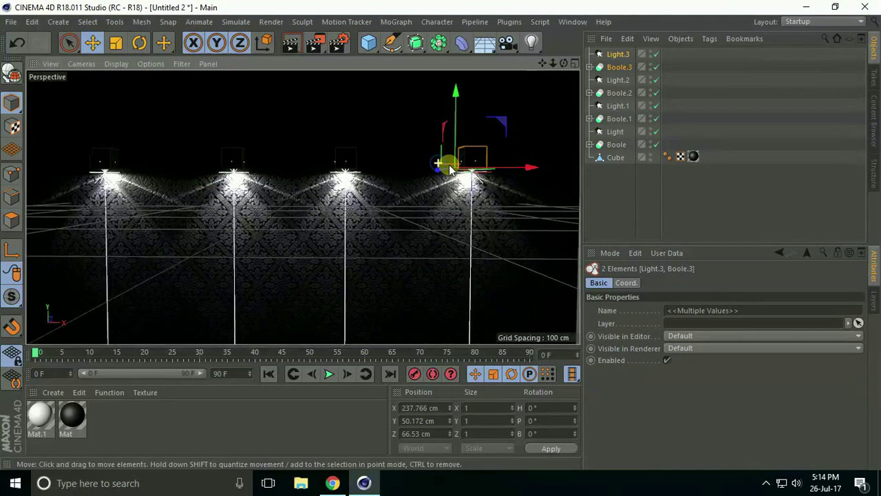
# Tint the first lamp's light red by adjusting its hue and saturation.
pyautogui.click(614, 132)
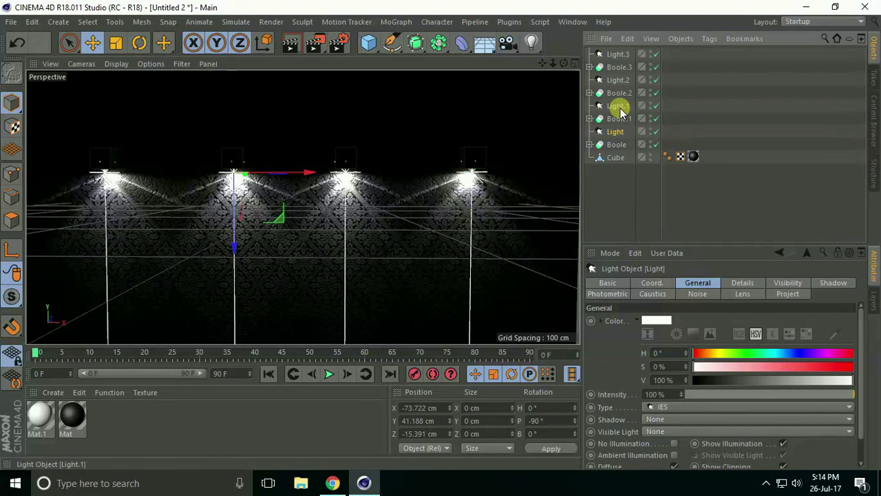
pyautogui.click(615, 107)
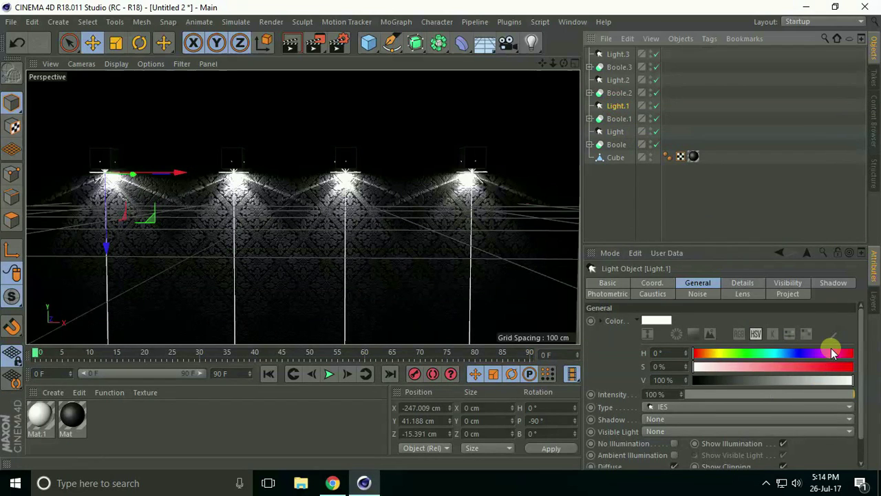
pyautogui.moveTo(833, 352); pyautogui.dragTo(873, 355)
pyautogui.moveTo(740, 365); pyautogui.dragTo(764, 365)
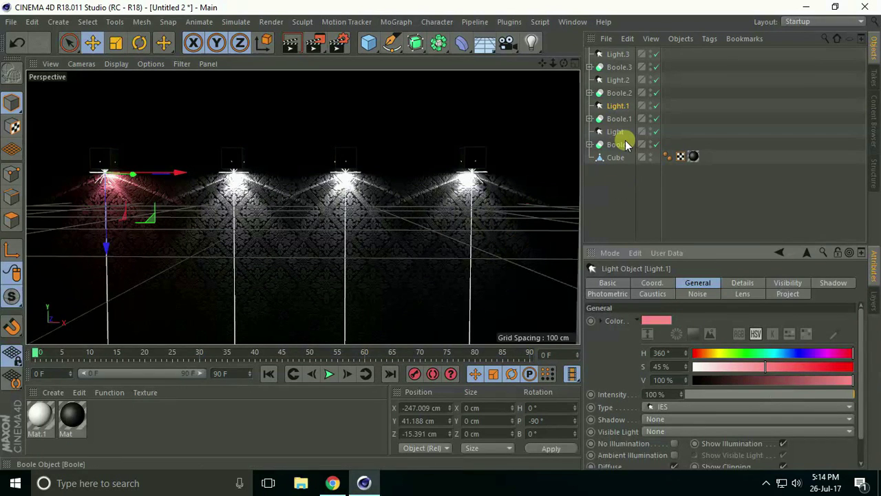
# Tint the third lamp's light green and the fourth cyan at 50% saturation.
pyautogui.click(611, 79)
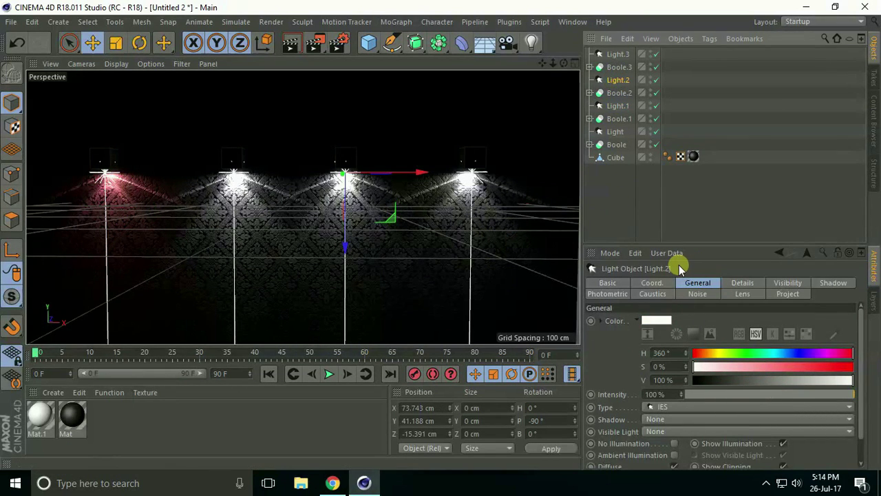
pyautogui.click(747, 353)
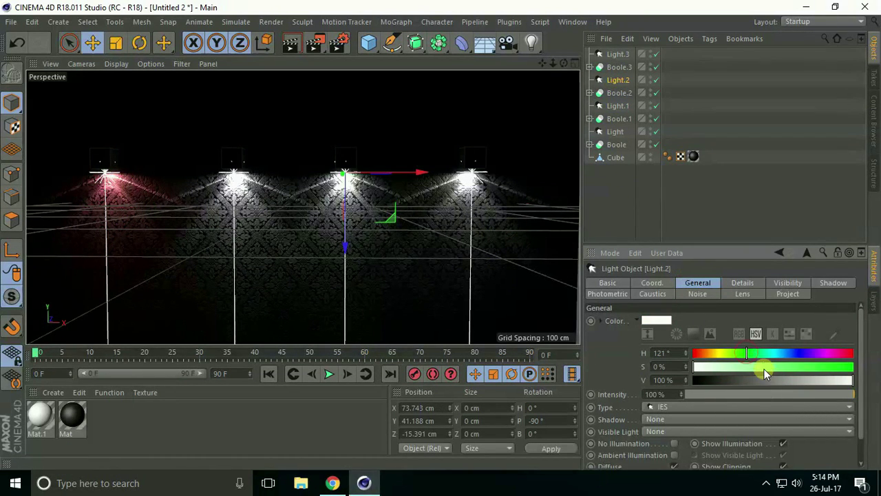
pyautogui.moveTo(764, 369); pyautogui.dragTo(776, 368)
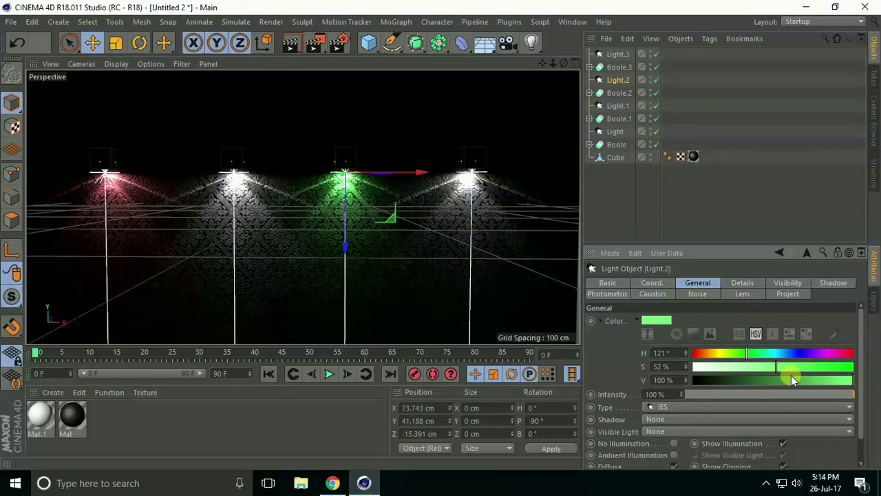
pyautogui.click(615, 55)
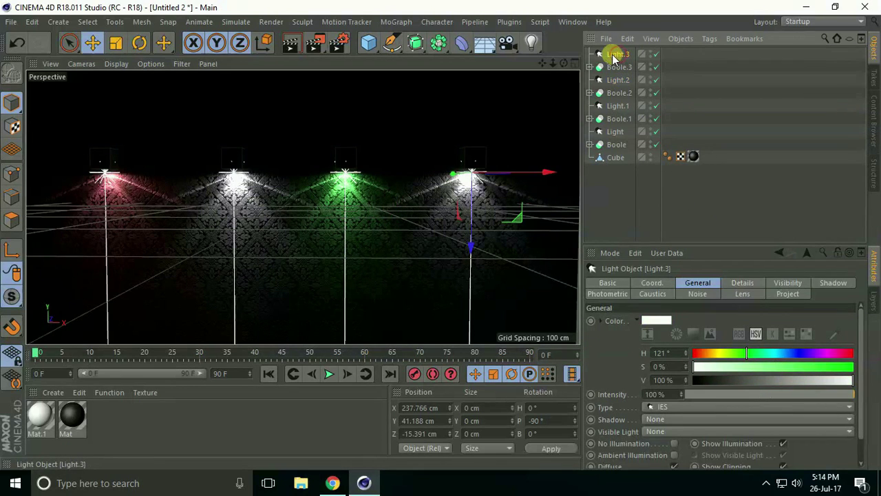
pyautogui.moveTo(793, 355); pyautogui.dragTo(776, 352)
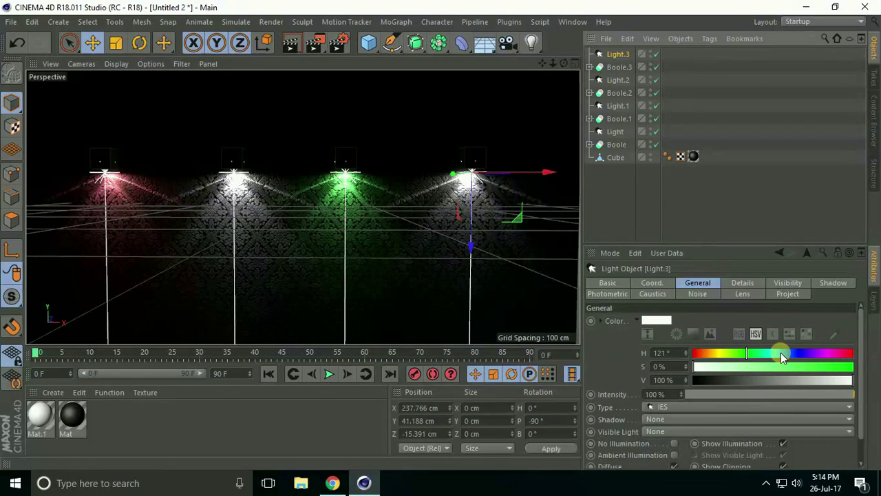
pyautogui.click(766, 367)
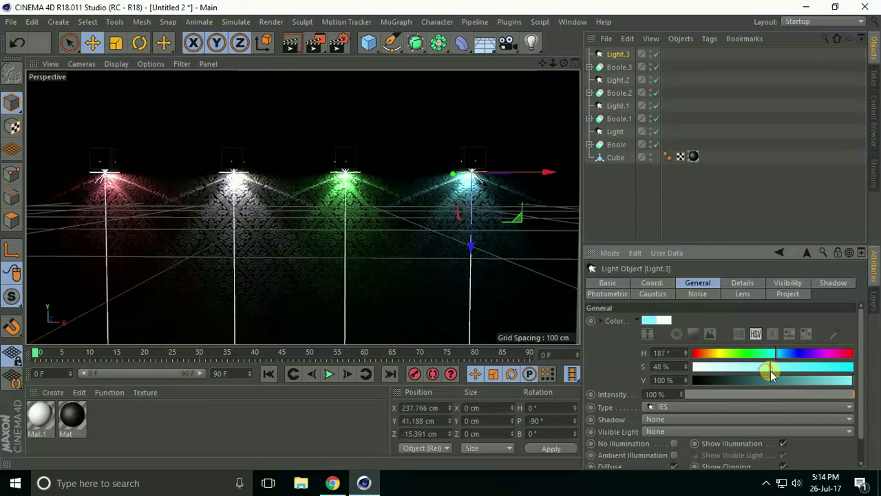
pyautogui.click(772, 366)
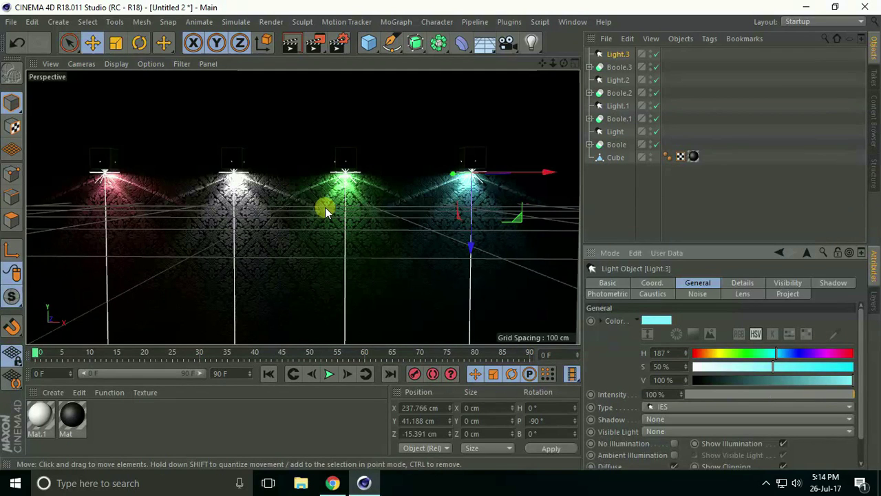
# Add Global Illumination and Ambient Occlusion effects in Render Settings.
pyautogui.click(336, 52)
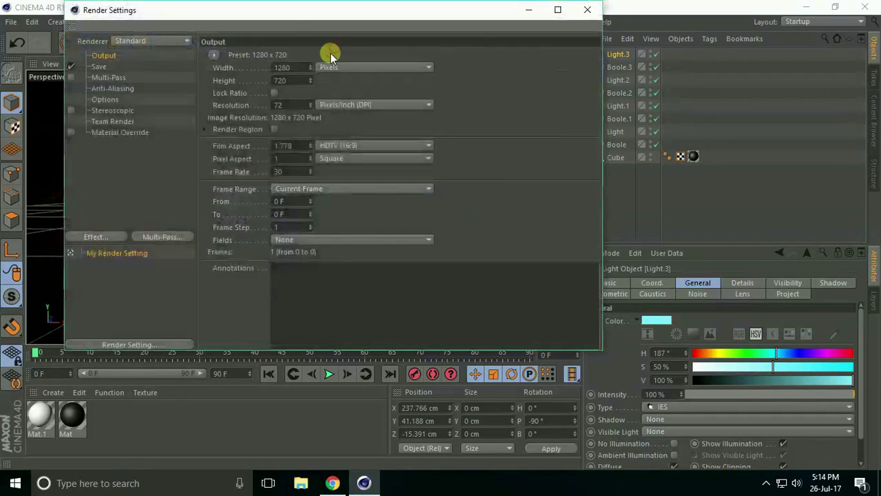
pyautogui.click(97, 236)
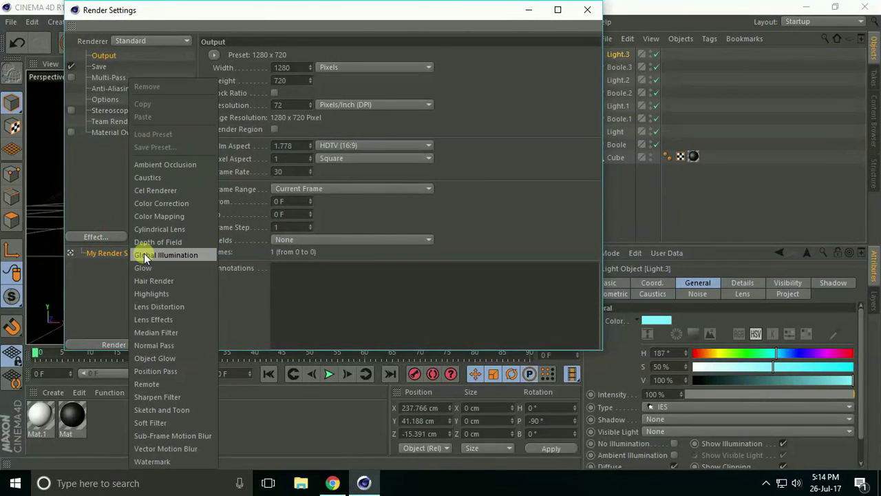
pyautogui.click(144, 255)
pyautogui.click(96, 236)
pyautogui.click(141, 165)
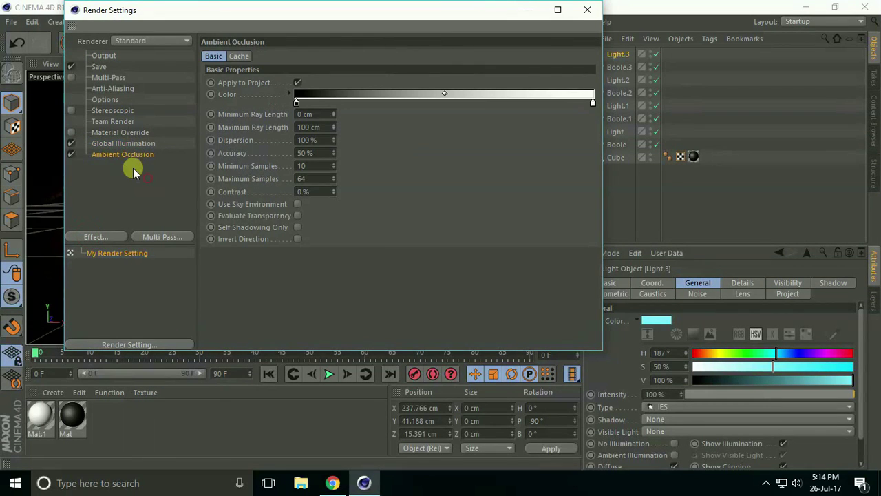
# Set anti-aliasing to Best and close Render Settings.
pyautogui.click(106, 88)
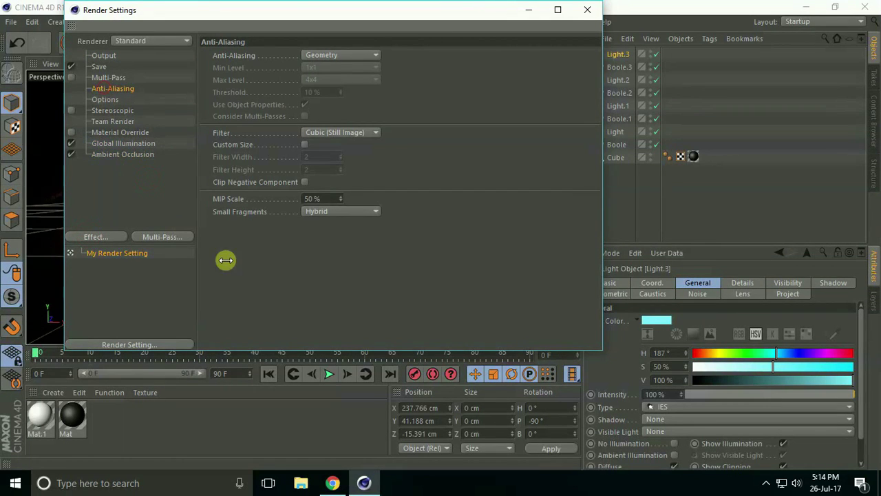
pyautogui.click(319, 58)
pyautogui.click(320, 90)
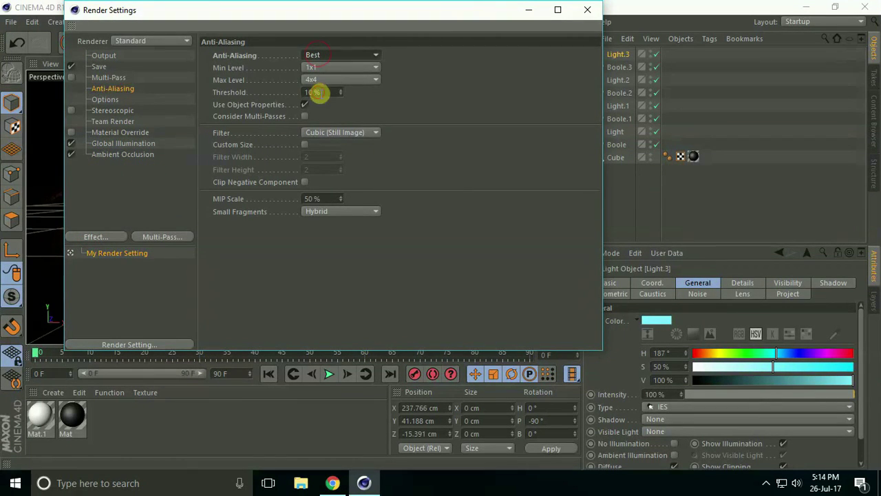
pyautogui.click(590, 10)
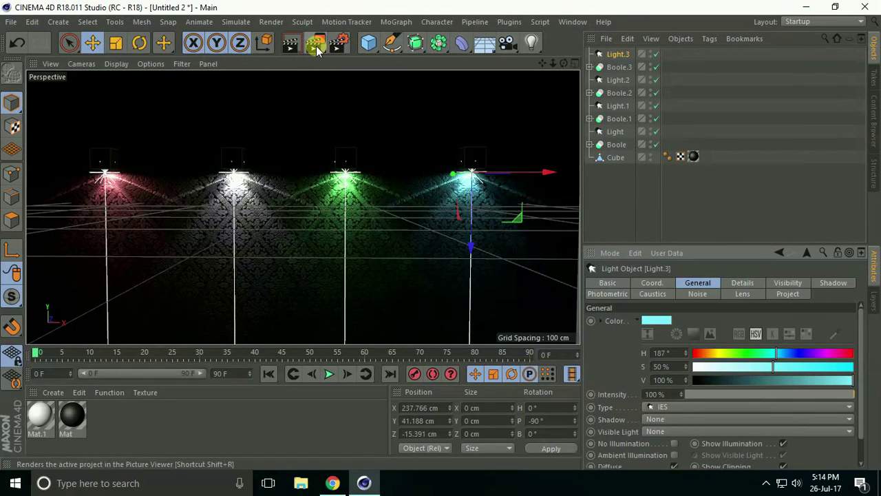
# Render the scene to the Picture Viewer as a 1280×720 image.
pyautogui.click(316, 46)
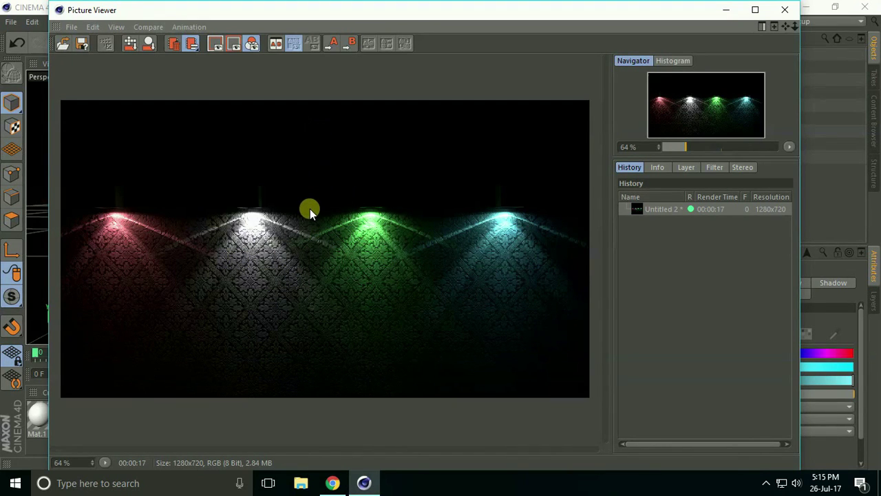
# Enable the Picture Viewer image filter with Saturation at 20%.
pyautogui.click(715, 168)
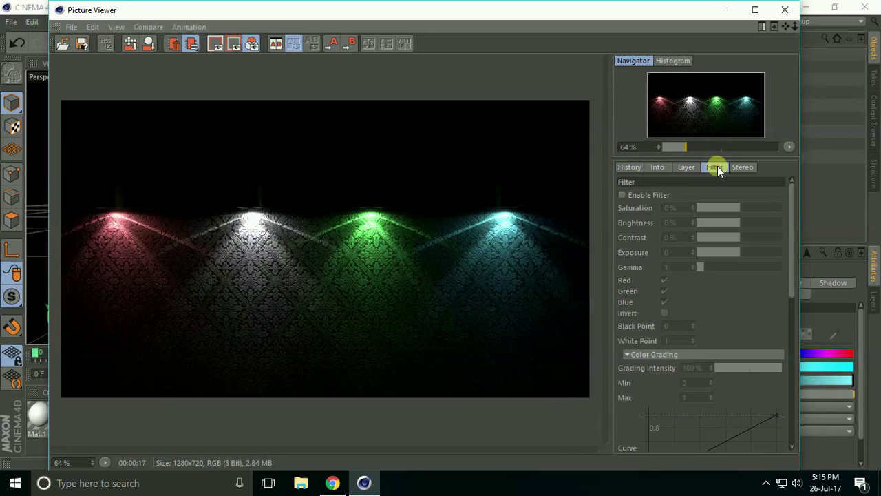
pyautogui.click(622, 197)
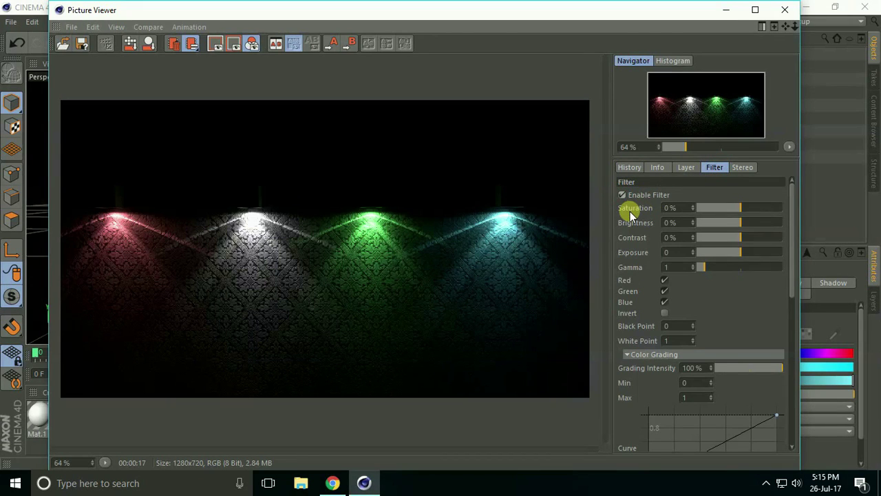
pyautogui.click(668, 208)
pyautogui.write('20')
pyautogui.press('Return')
# Set the filter's Contrast to 10%, leaving Brightness at 0.
pyautogui.click(678, 221)
pyautogui.write('5')
pyautogui.press('Return')
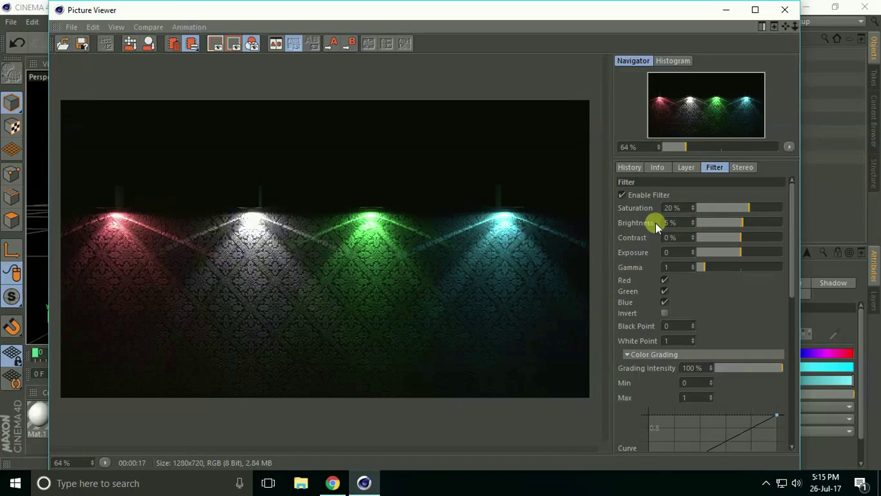
pyautogui.write('0')
pyautogui.press('Return')
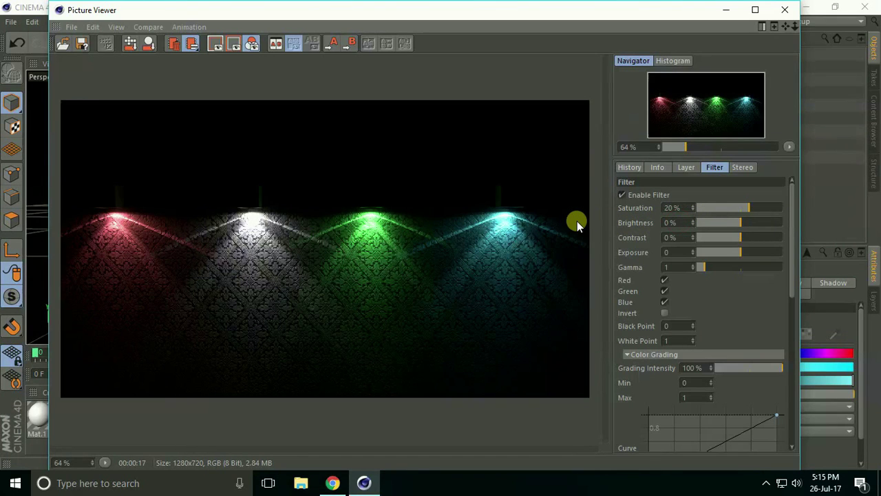
pyautogui.write('1')
pyautogui.write('0')
pyautogui.press('Return')
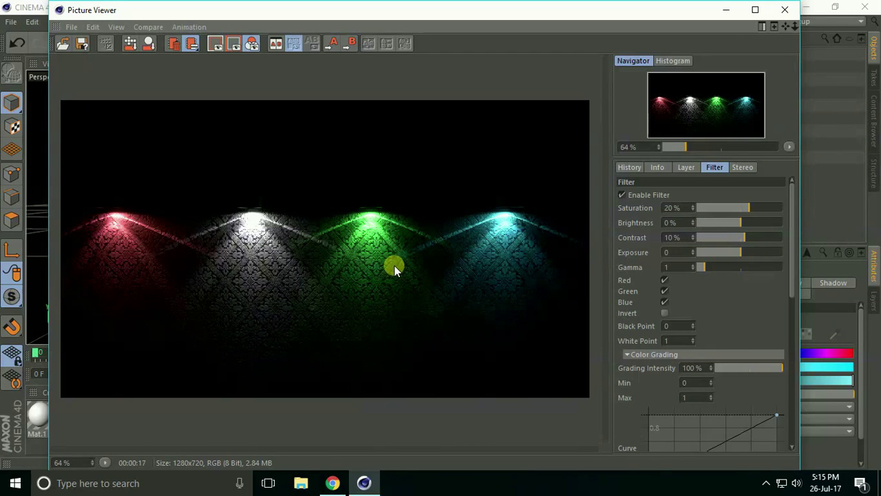
pyautogui.scroll(-1, 397, 244)
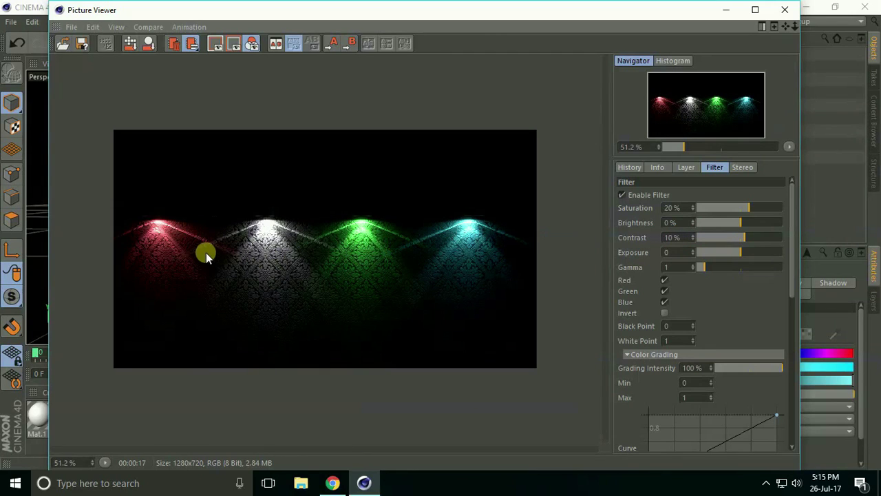